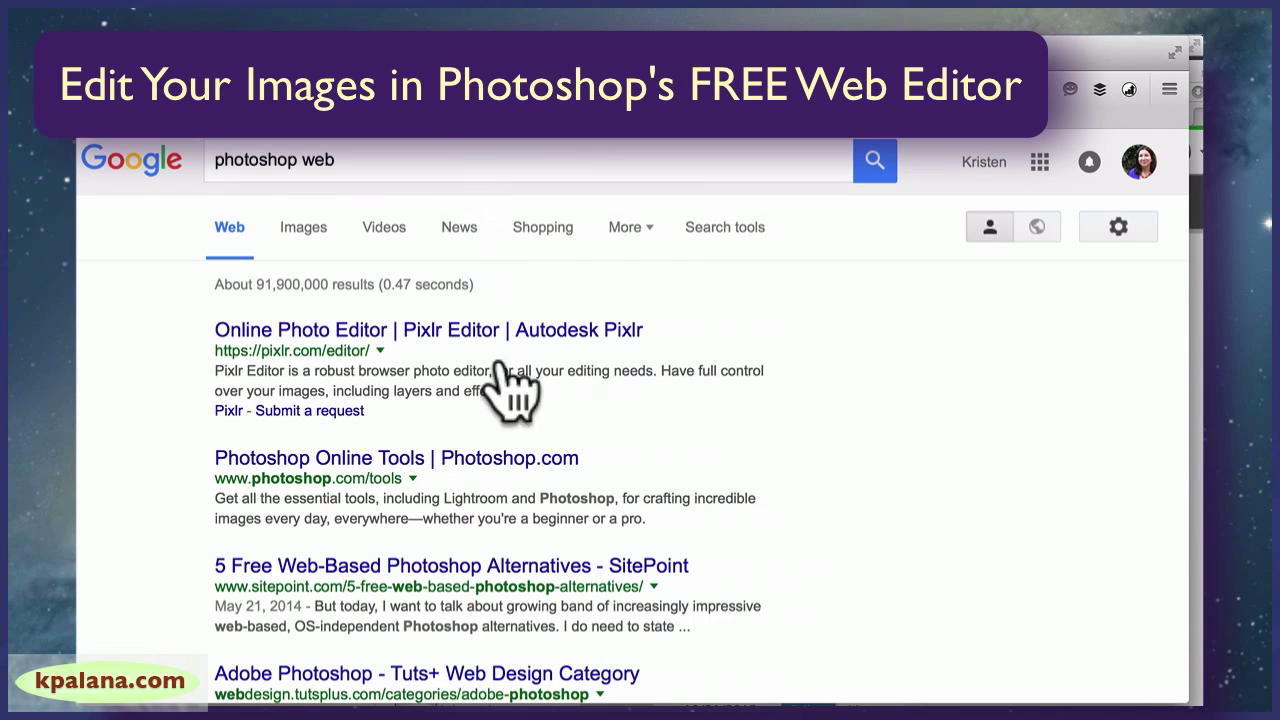
- Go to Photoshop.com's online tools page and start Photoshop Express Editor
left_click(412, 463)
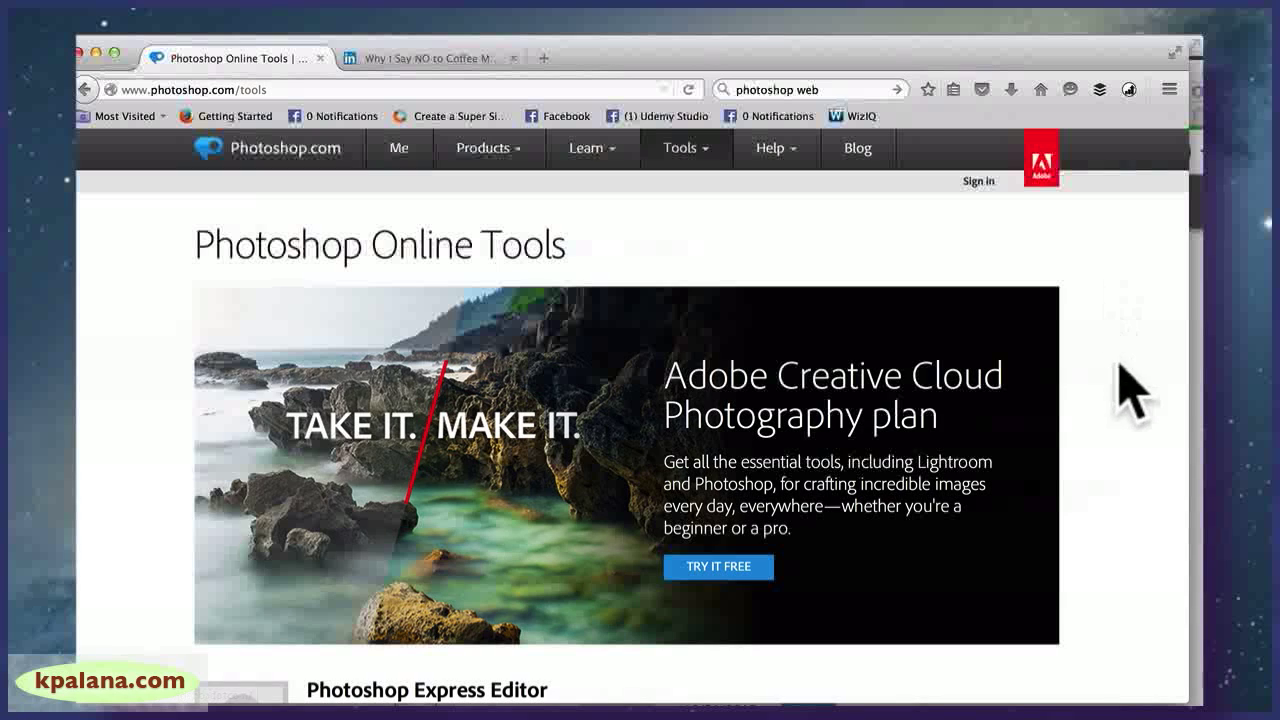
scroll(1130, 390, "down", 3)
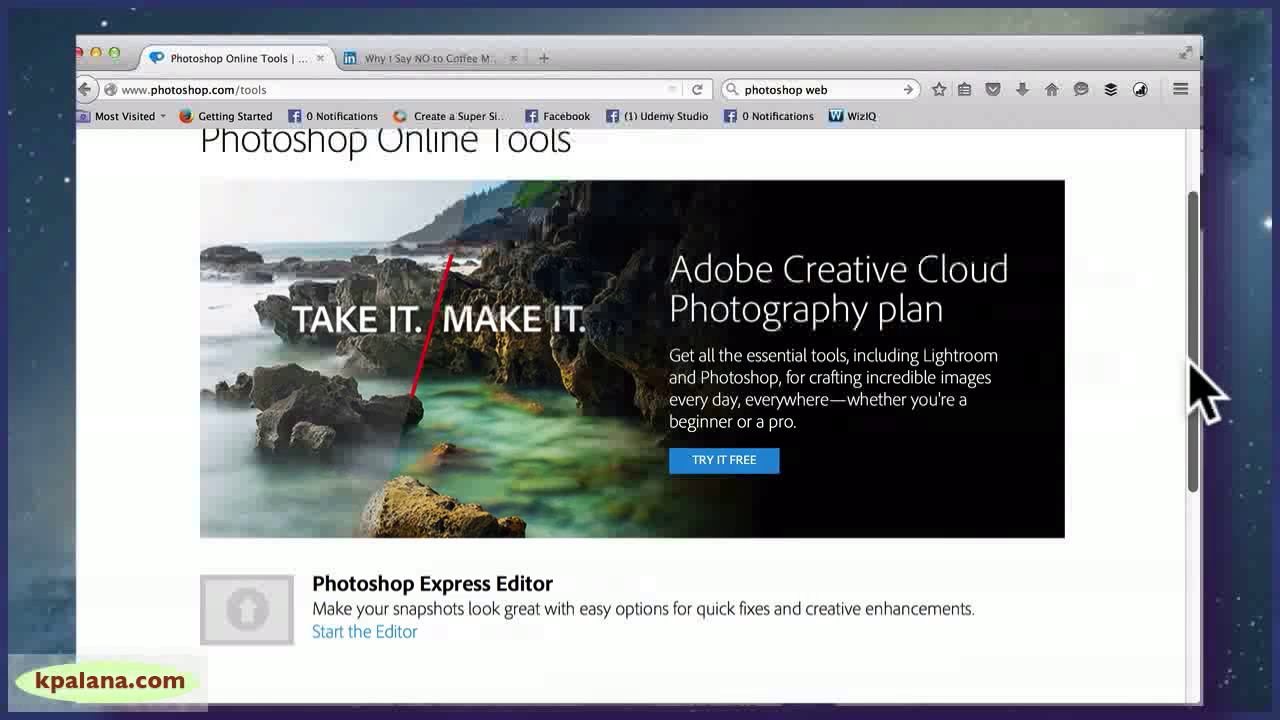
left_click(405, 633)
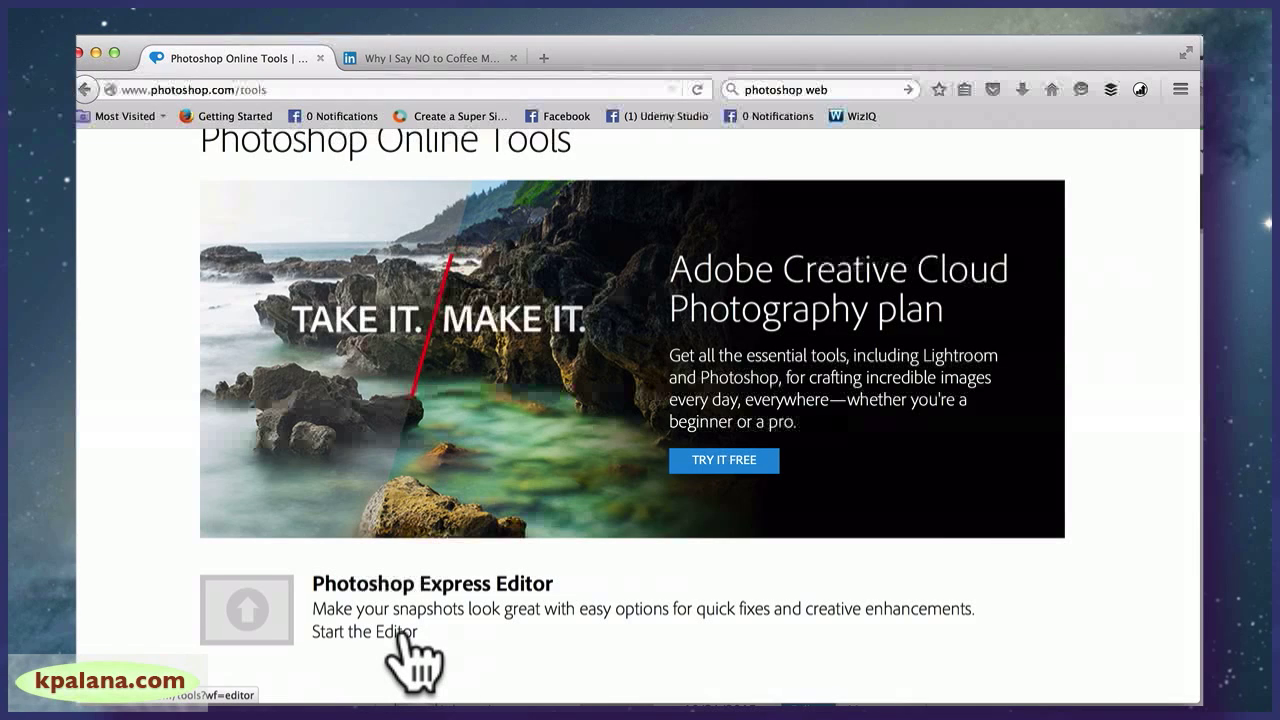
left_click(398, 633)
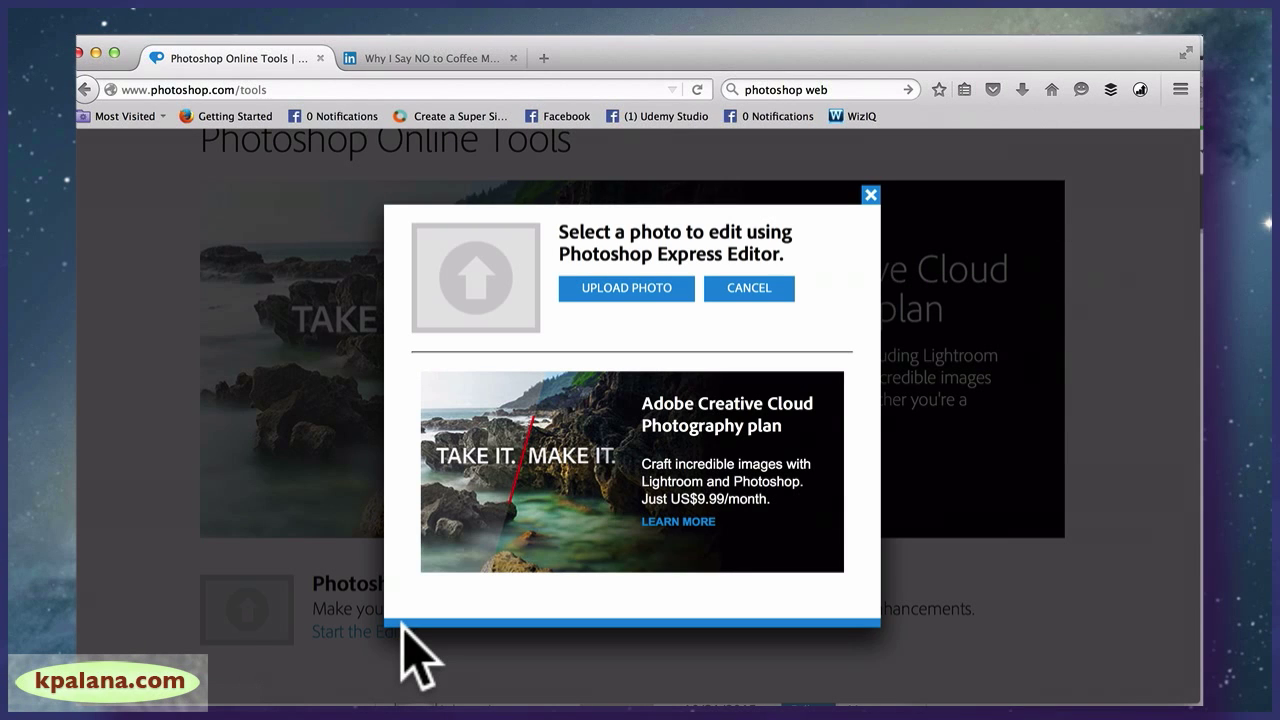
- Upload the DSC JPEG of the two costumed boys from the Desktop into the editor
left_click(603, 287)
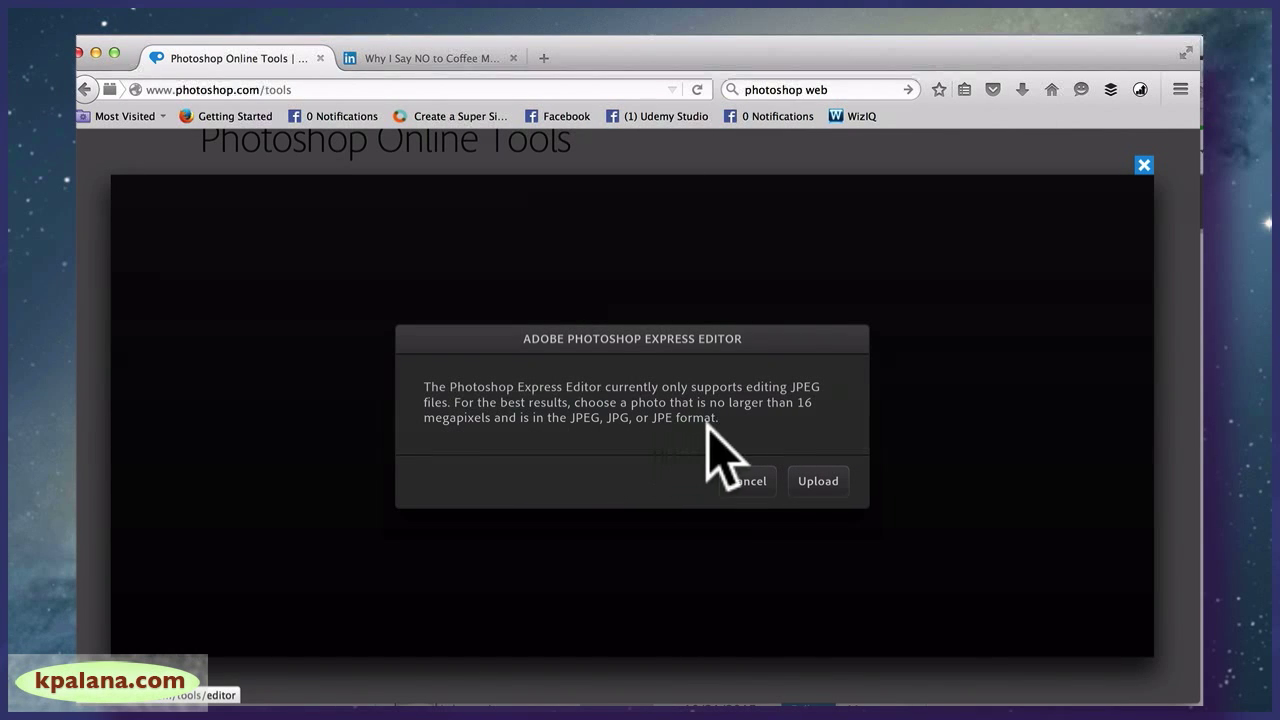
left_click(815, 484)
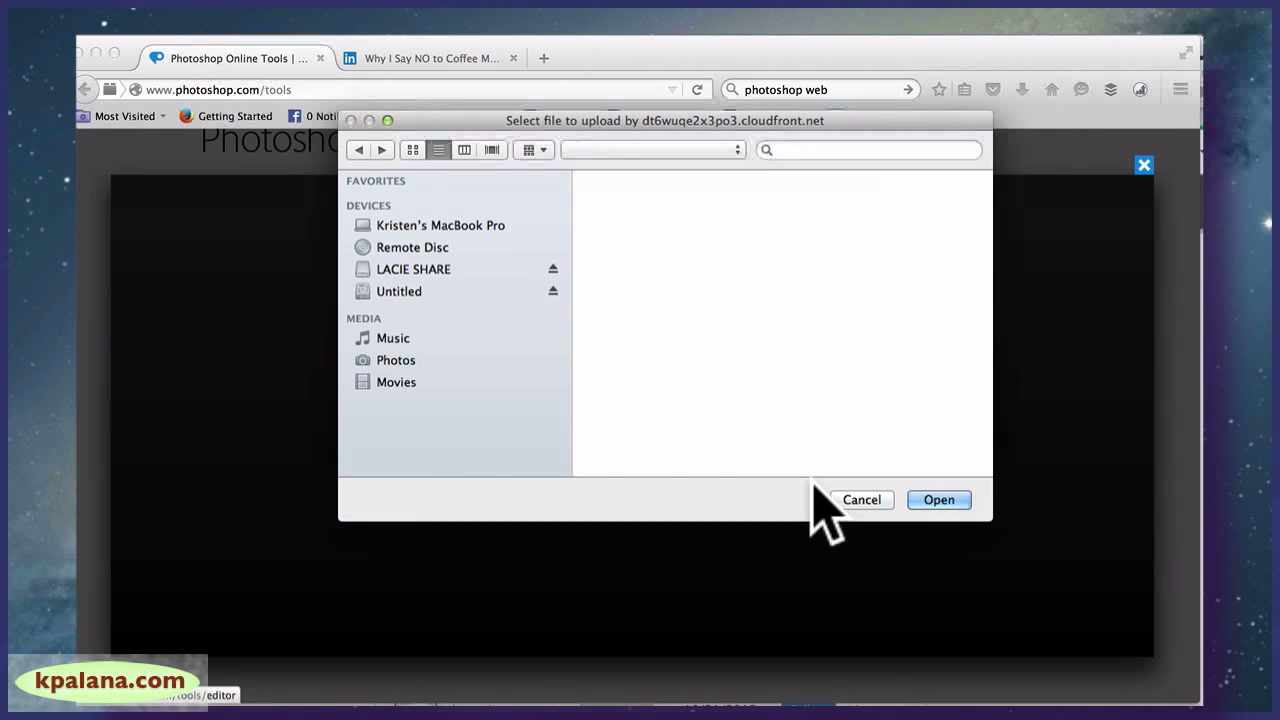
left_click(758, 413)
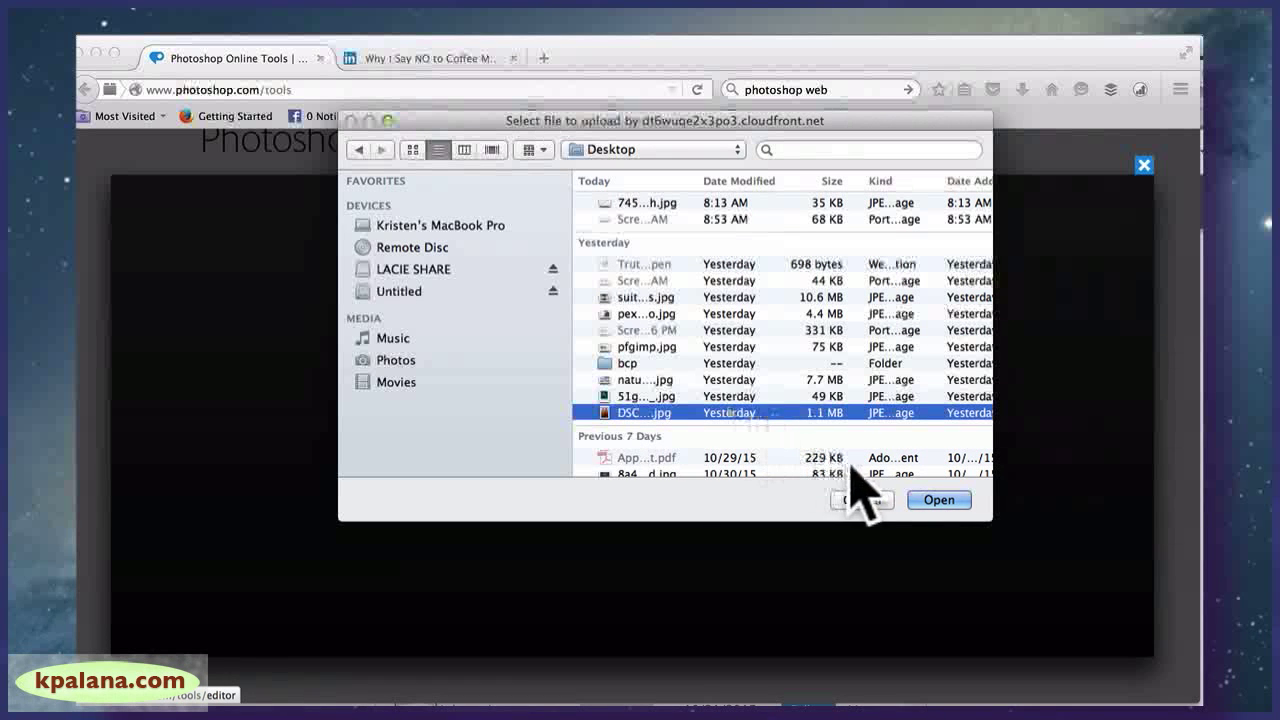
left_click(937, 500)
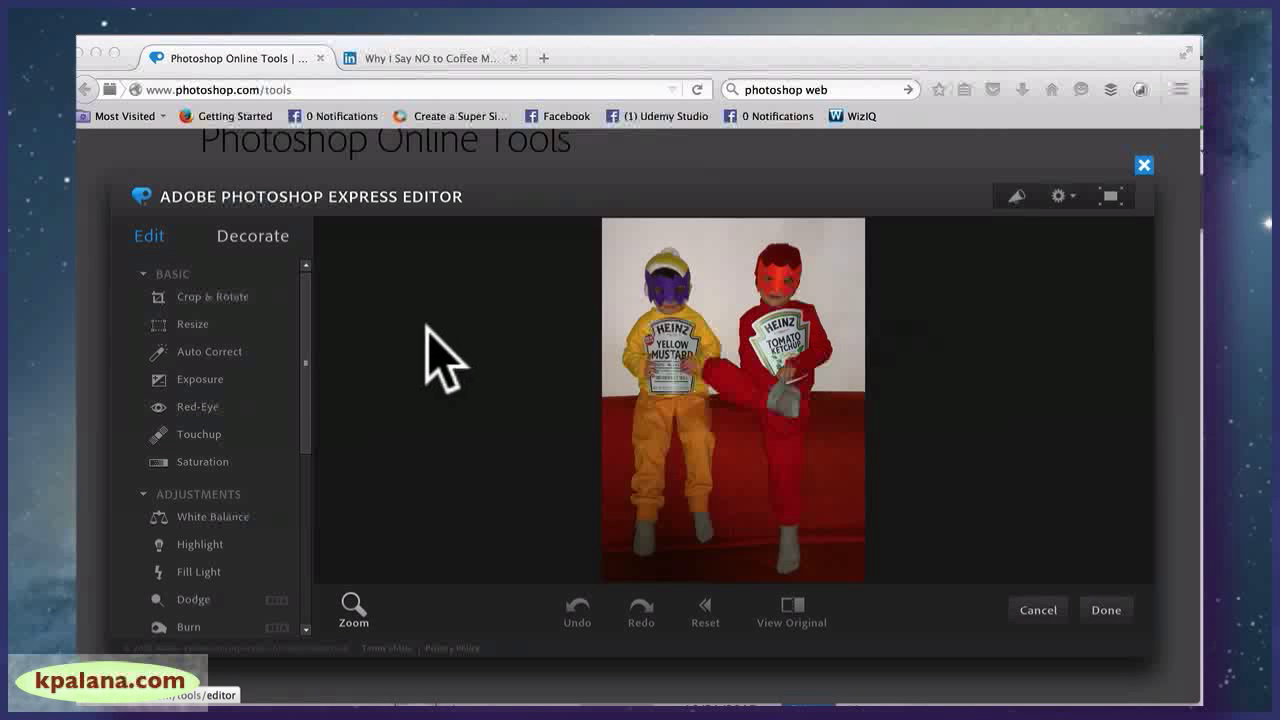
- In Crop & Rotate, try straightening the photo clockwise, then undo the tilt
left_click(215, 320)
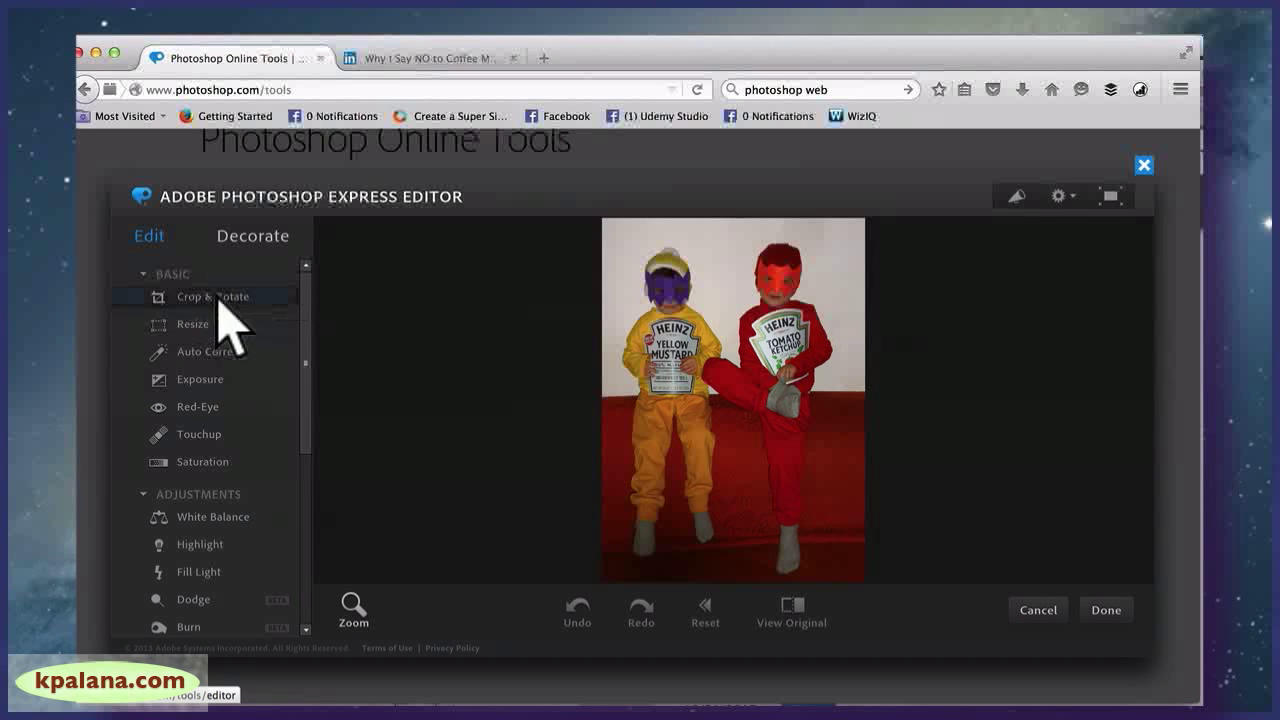
left_click(212, 297)
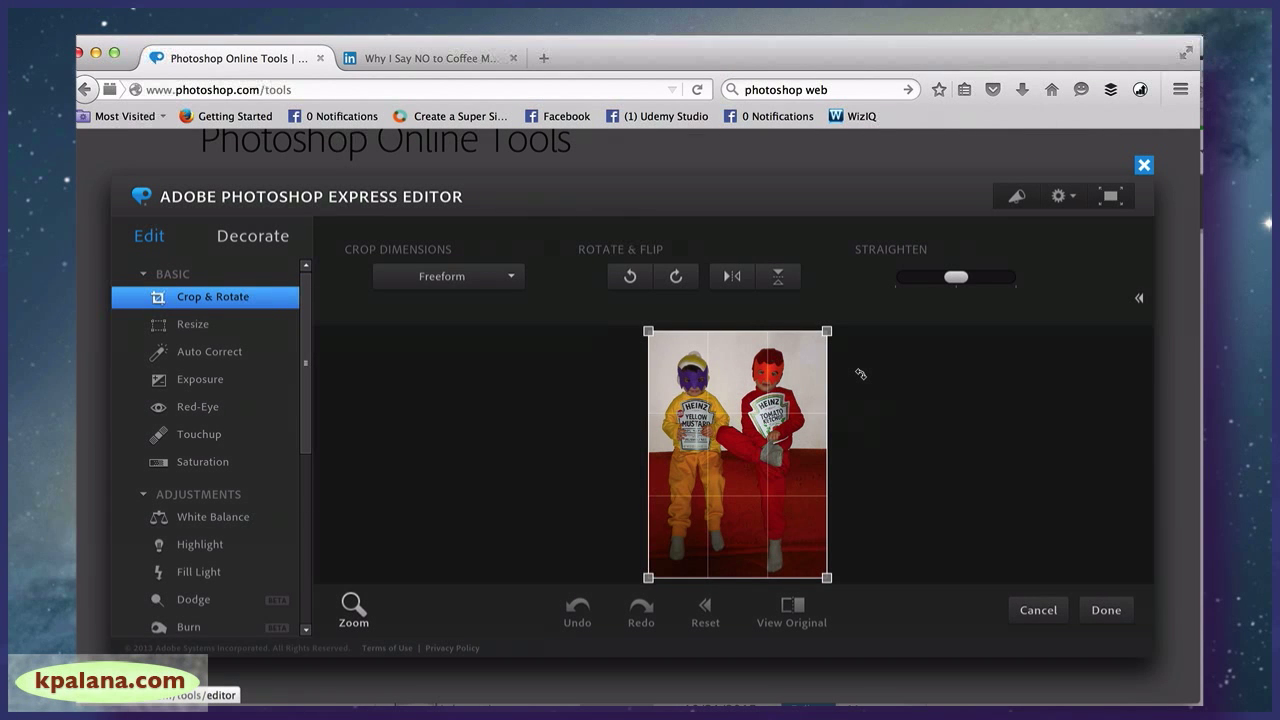
left_click_drag(855, 373, 897, 451)
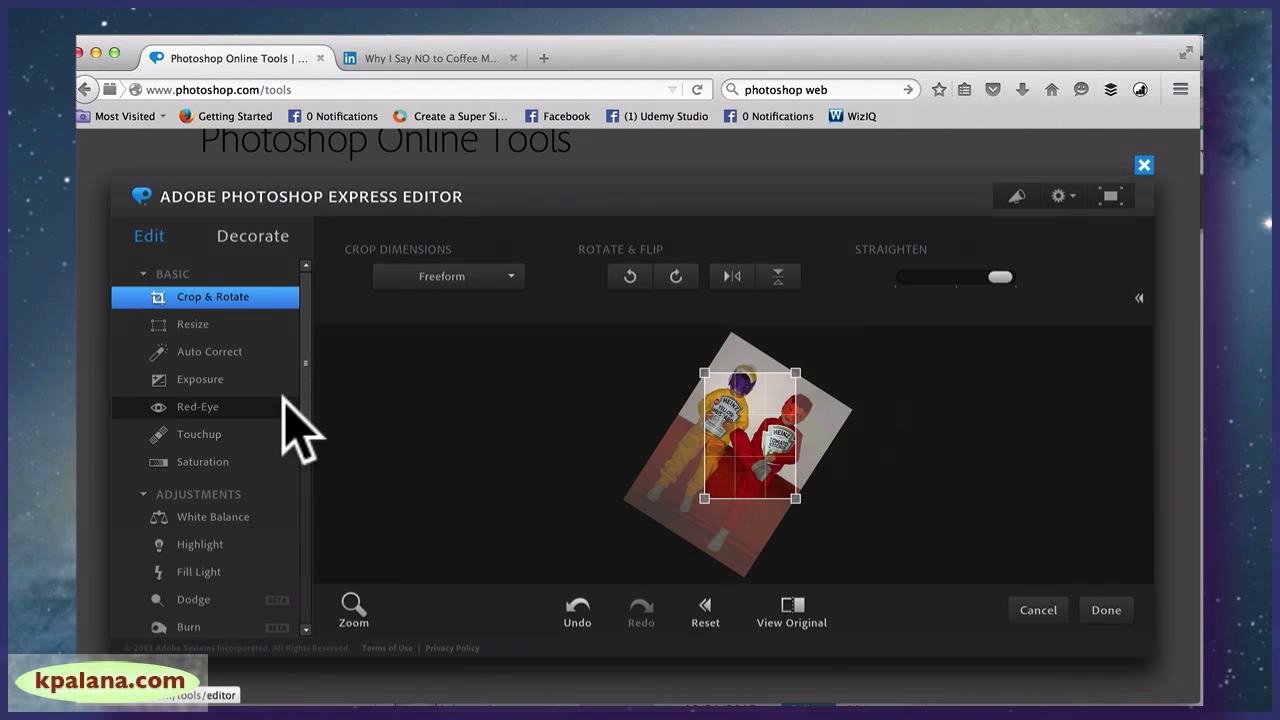
left_click(578, 610)
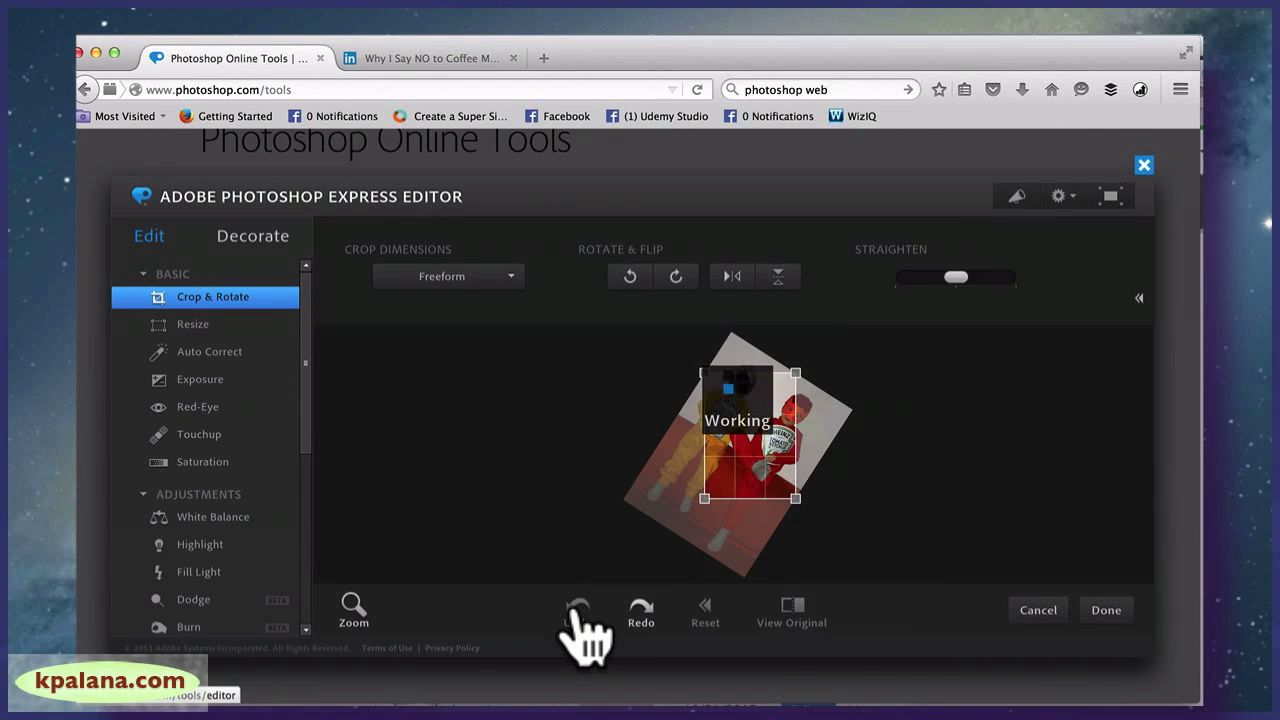
- Show the Auto Correct variants and zoom the preview out to 22%
left_click(236, 324)
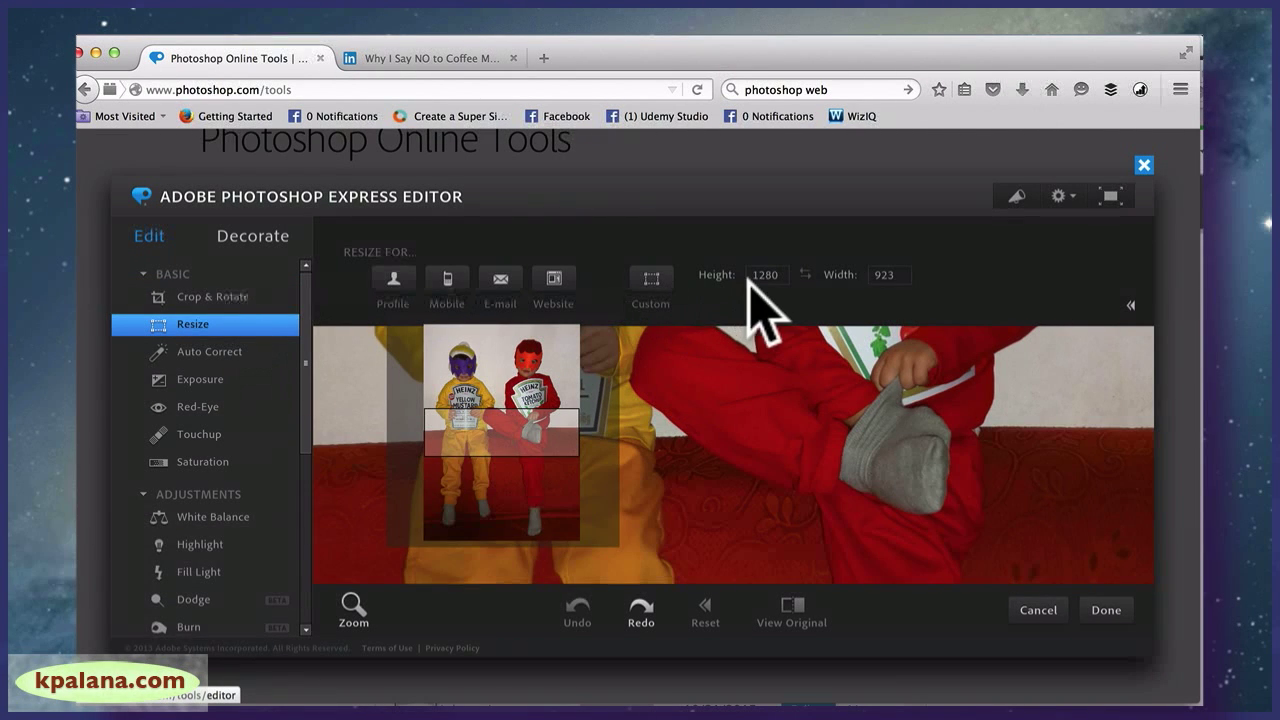
left_click(236, 352)
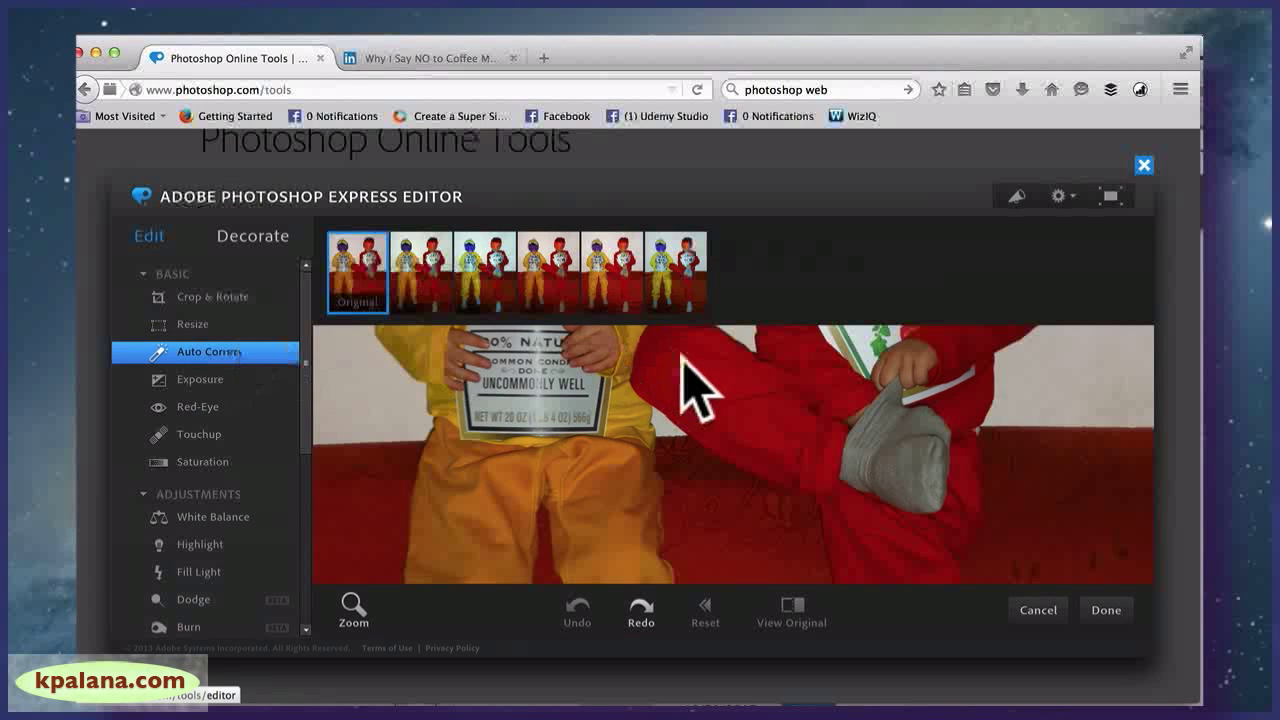
left_click(354, 612)
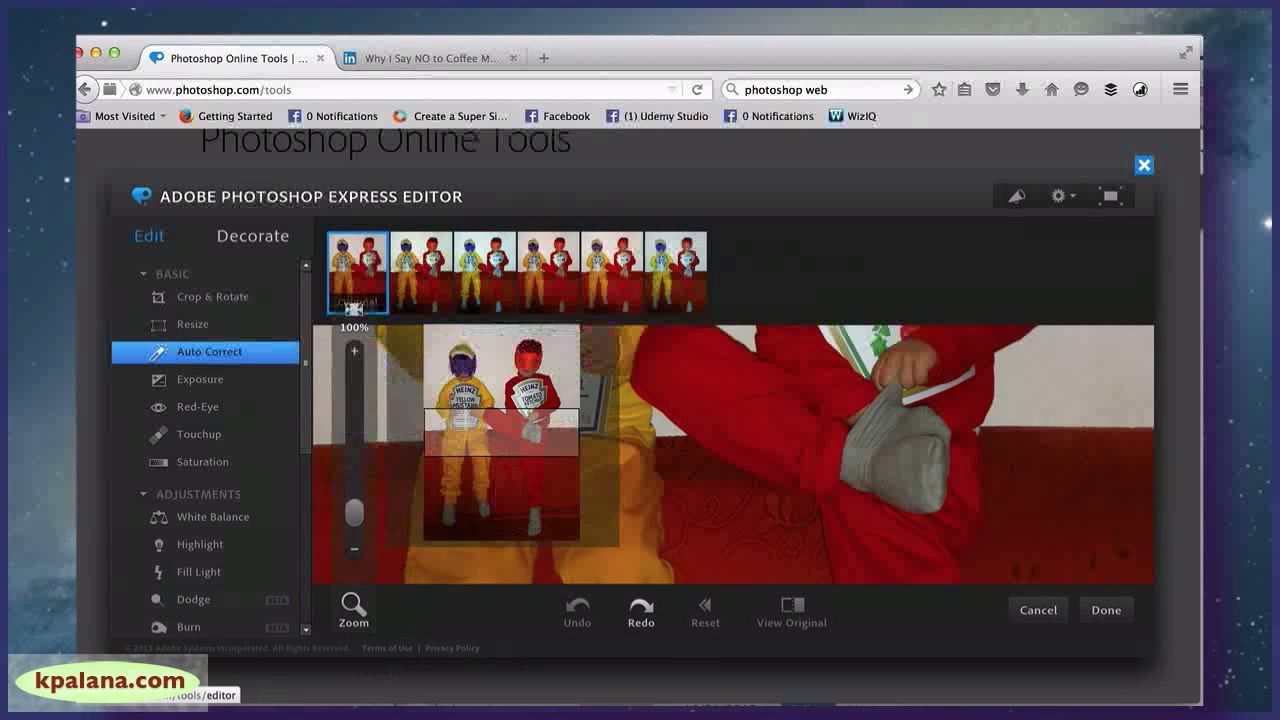
left_click_drag(363, 512, 355, 528)
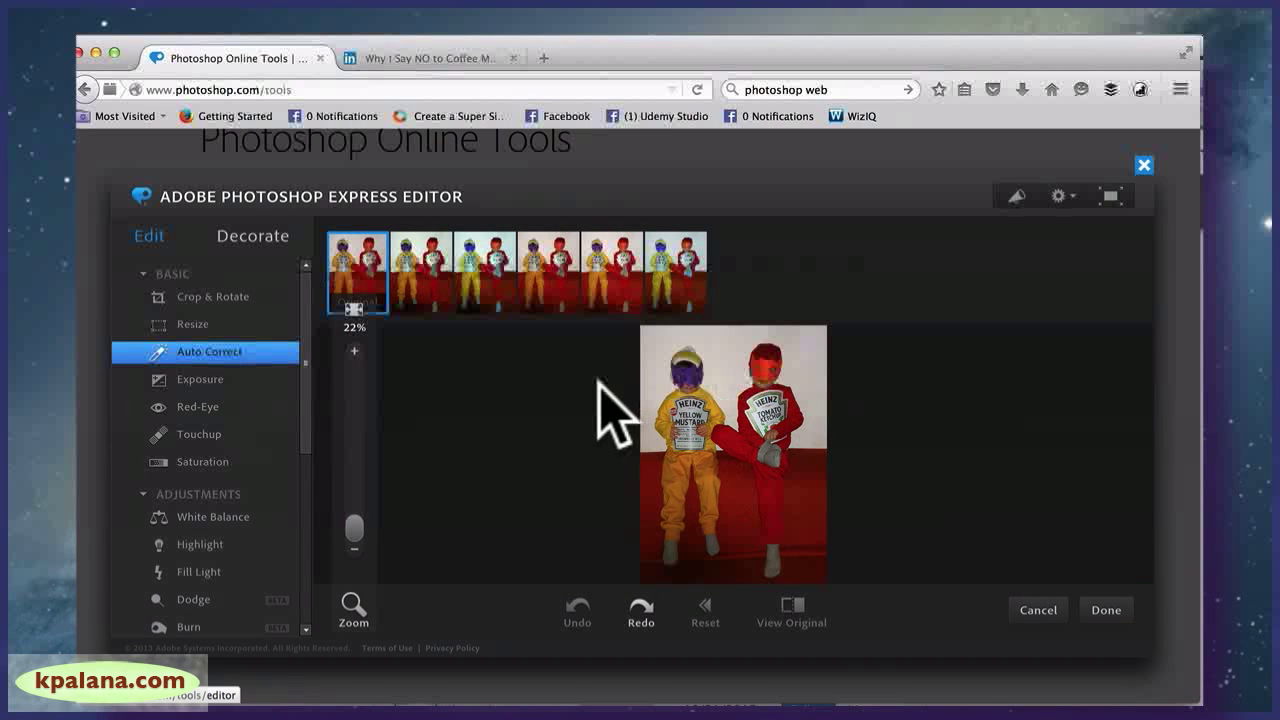
- Apply the fifth, brighter Auto Correct variant and compare it with the original
left_click(430, 295)
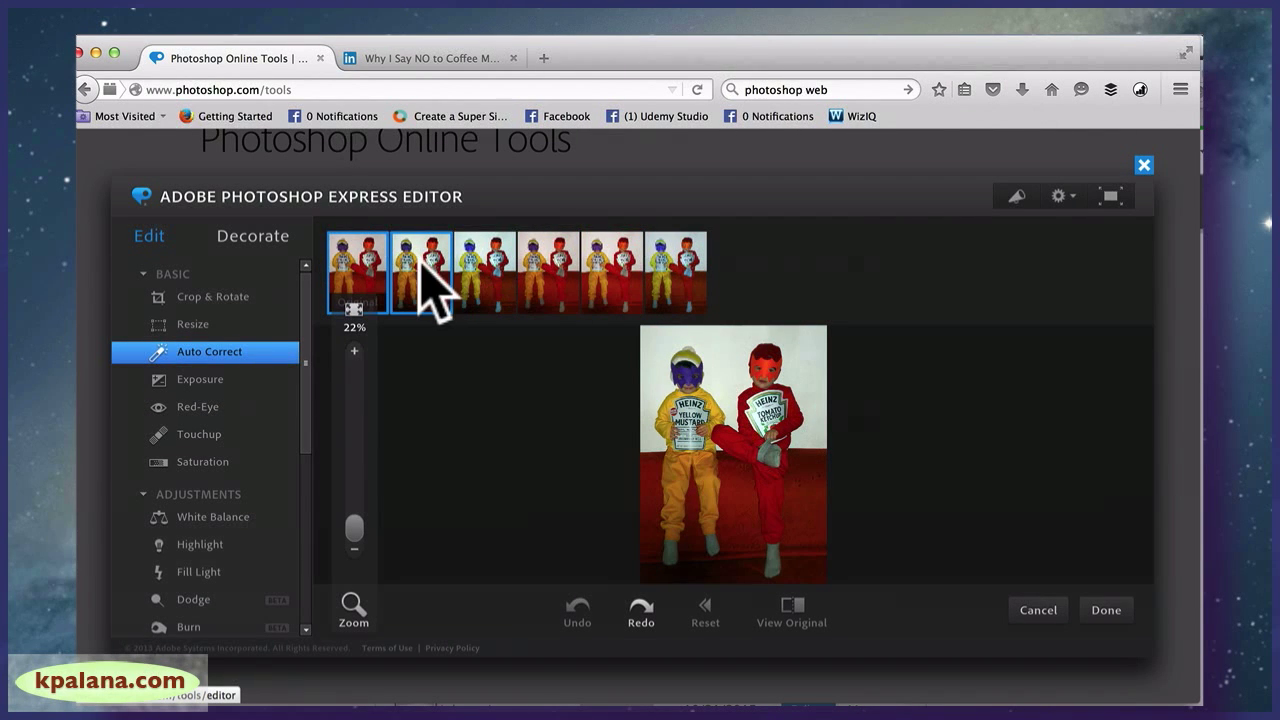
left_click(618, 283)
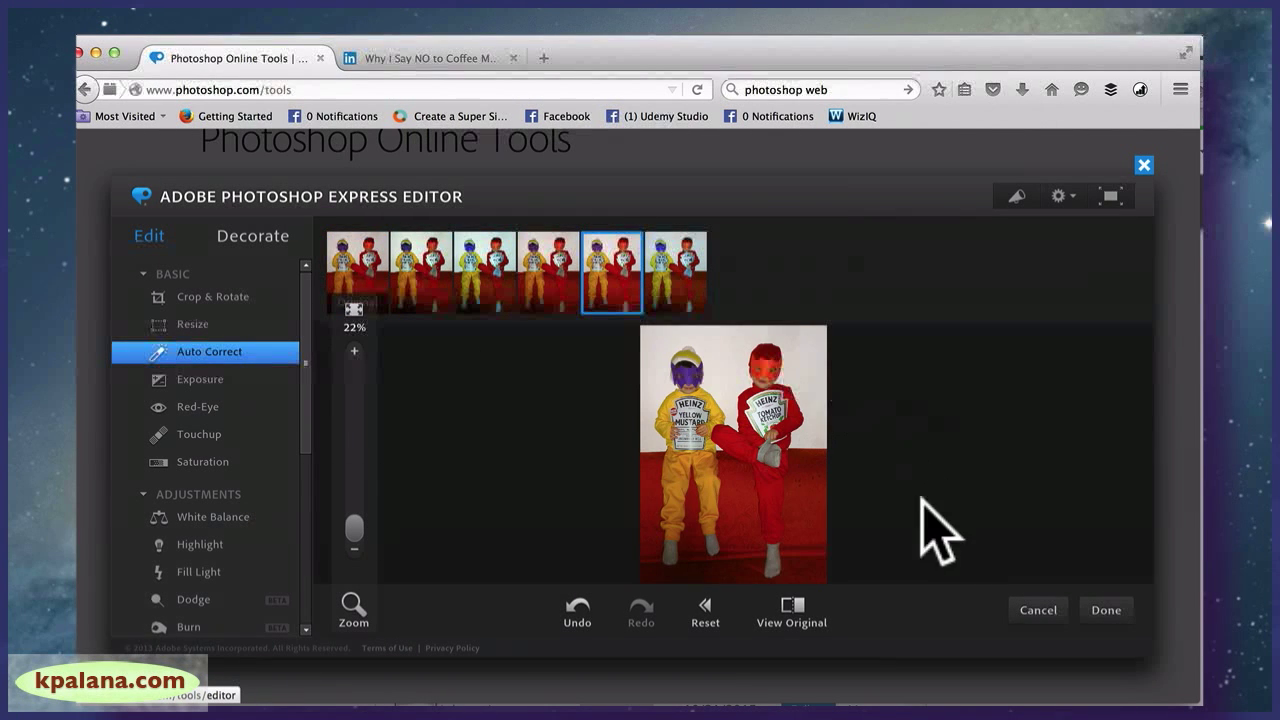
left_click(792, 612)
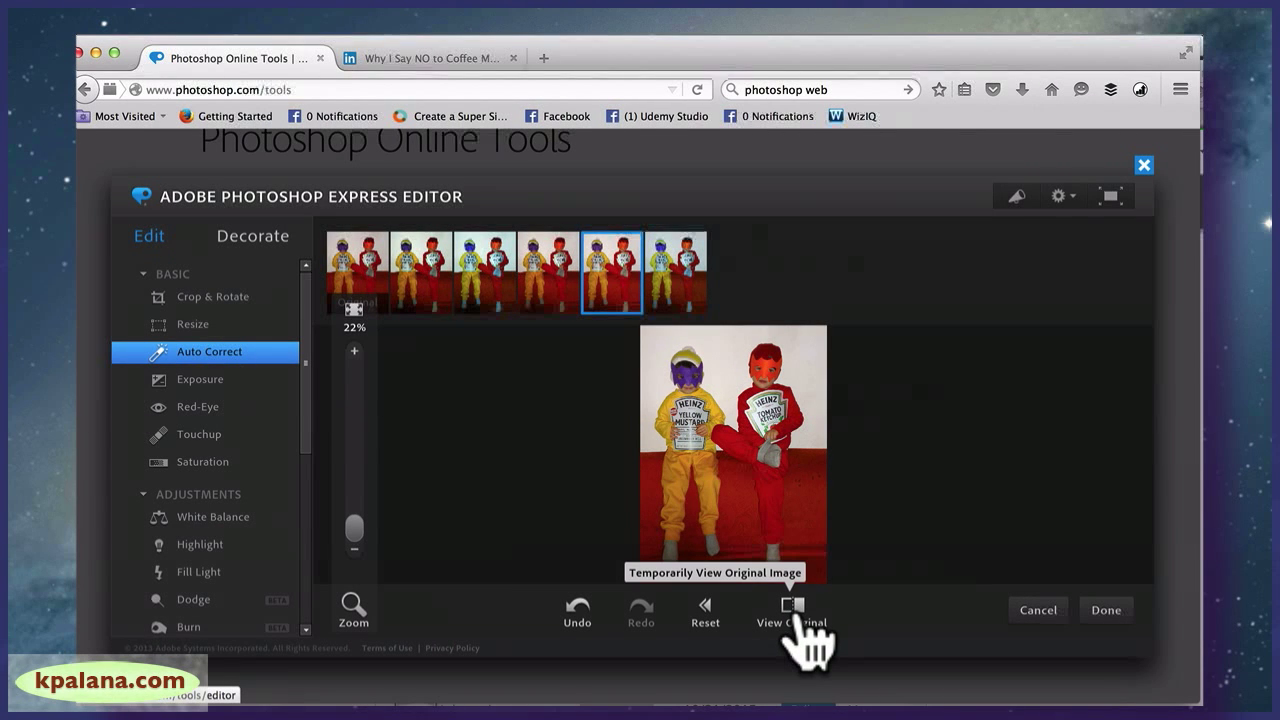
left_click(792, 612)
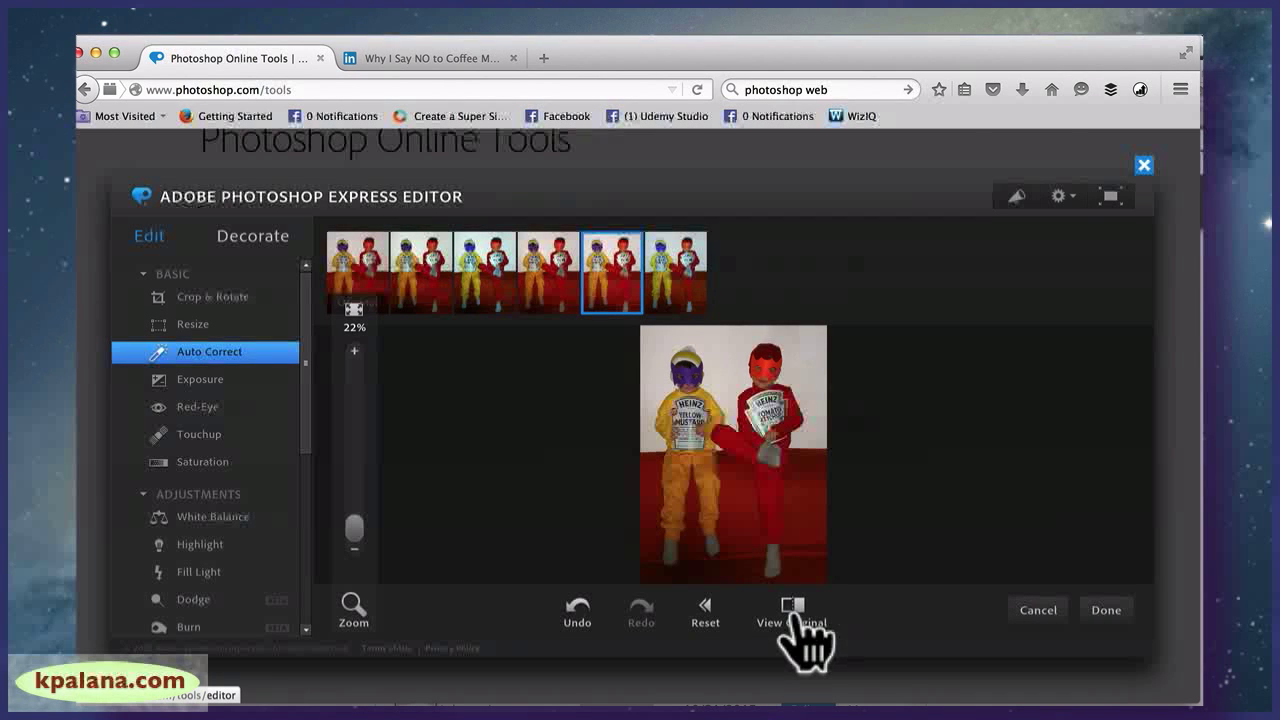
left_click(790, 612)
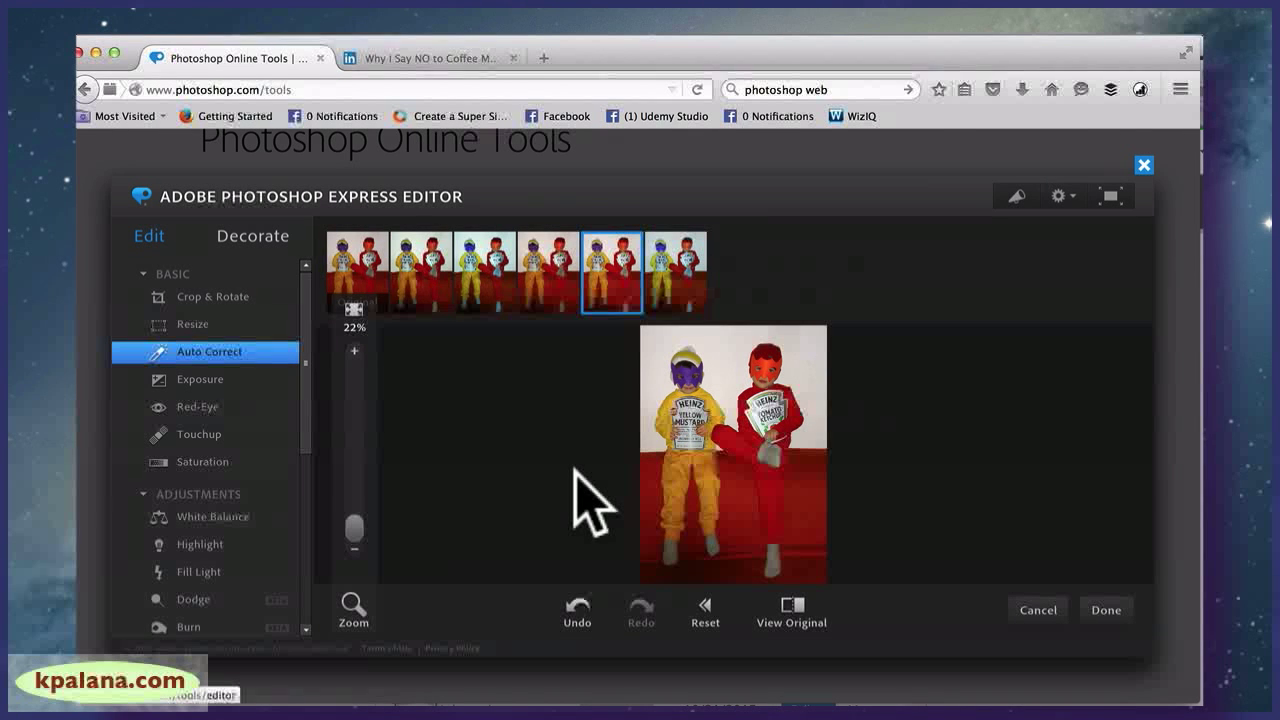
- Preview the Exposure presets from darkest to brightest, keep the original, then open Red-Eye
left_click(228, 405)
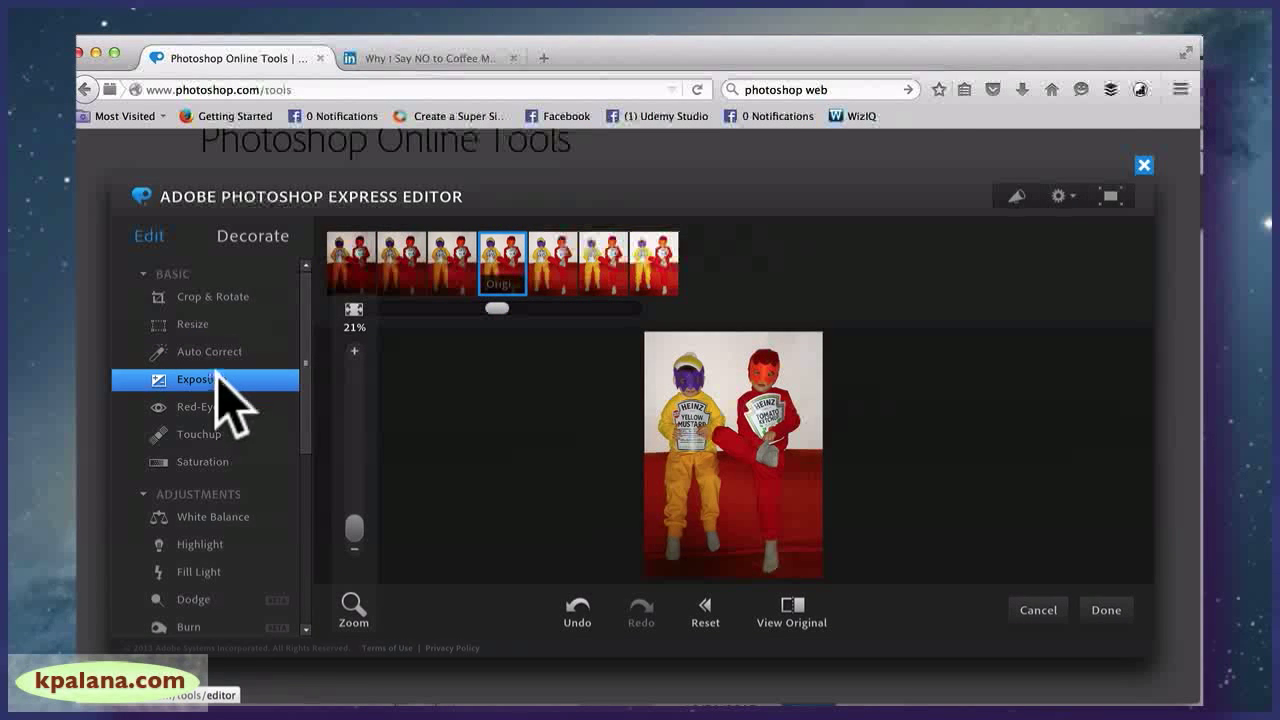
left_click(345, 265)
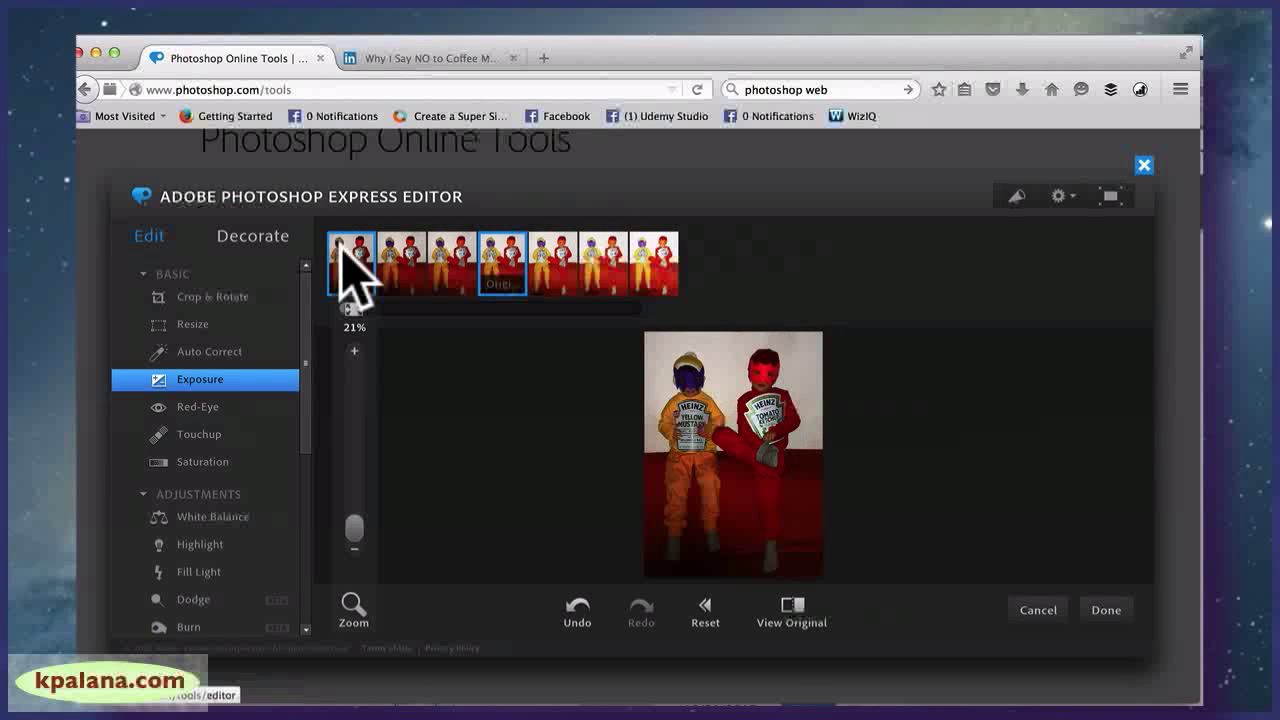
left_click(400, 268)
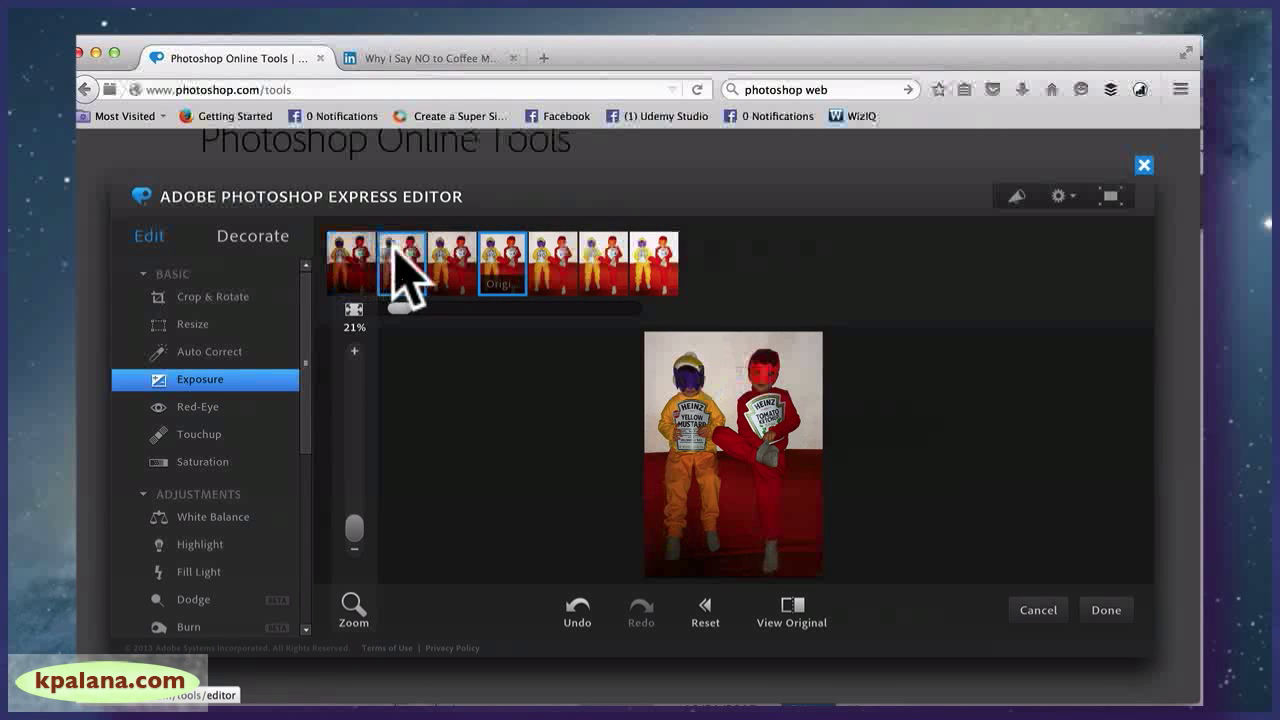
left_click(452, 262)
left_click(530, 262)
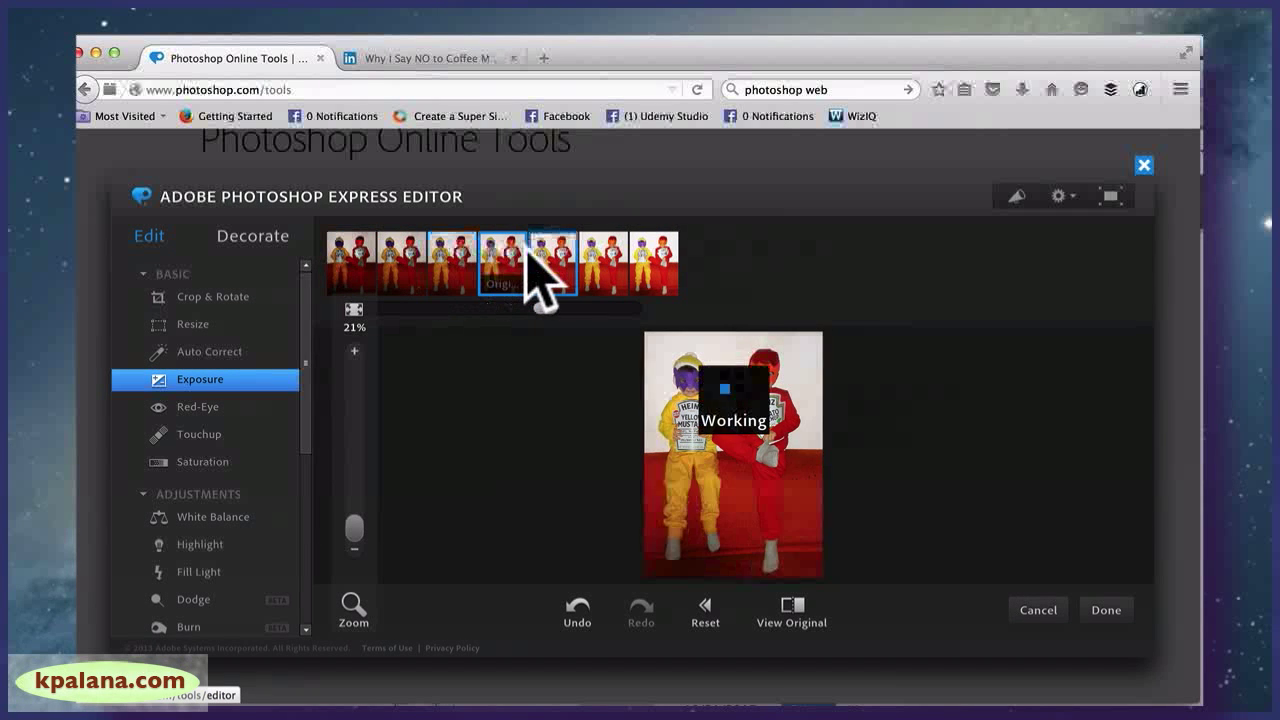
left_click(601, 264)
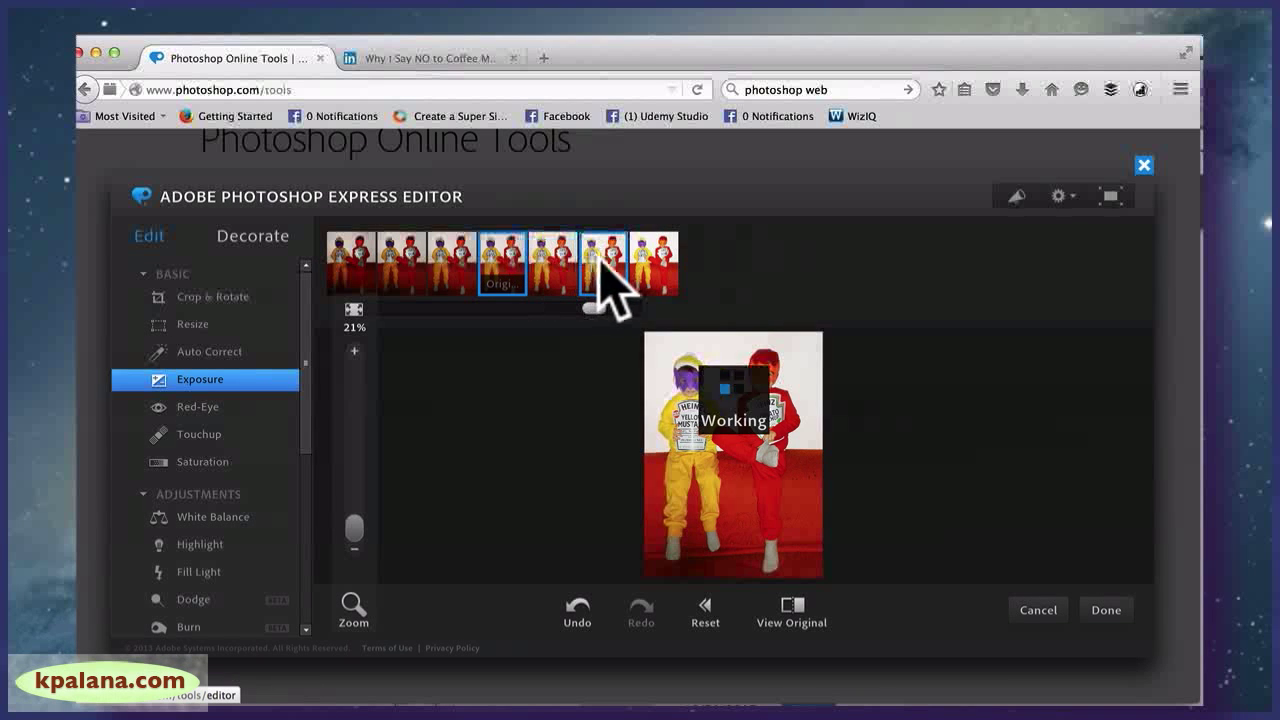
left_click(648, 262)
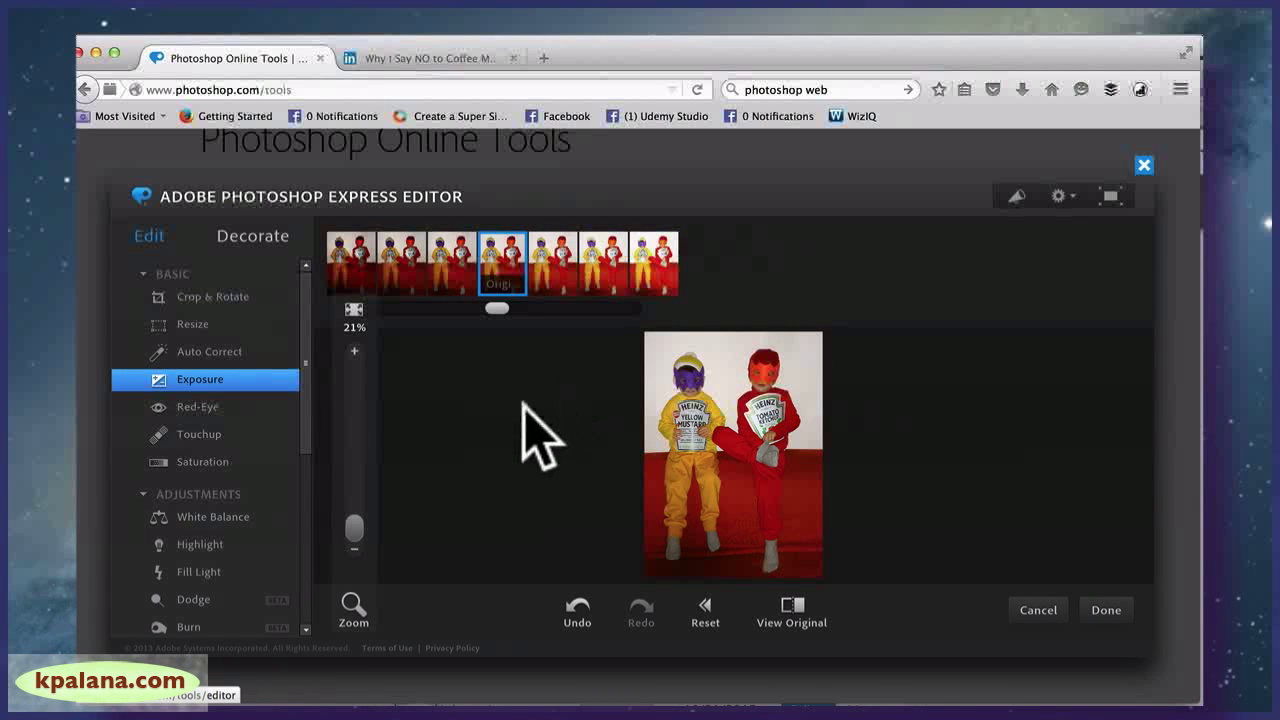
left_click(206, 408)
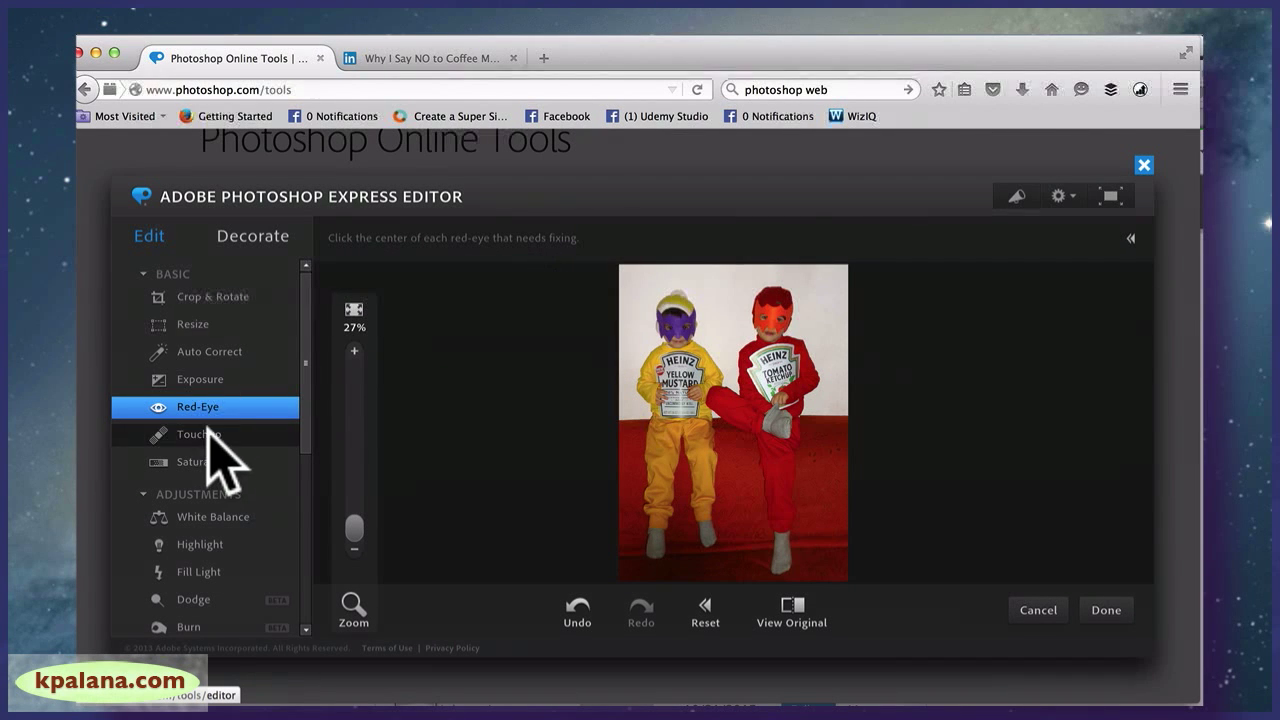
- In Touchup's Saturation tool, try the grayscale and low-saturation presets
left_click(208, 436)
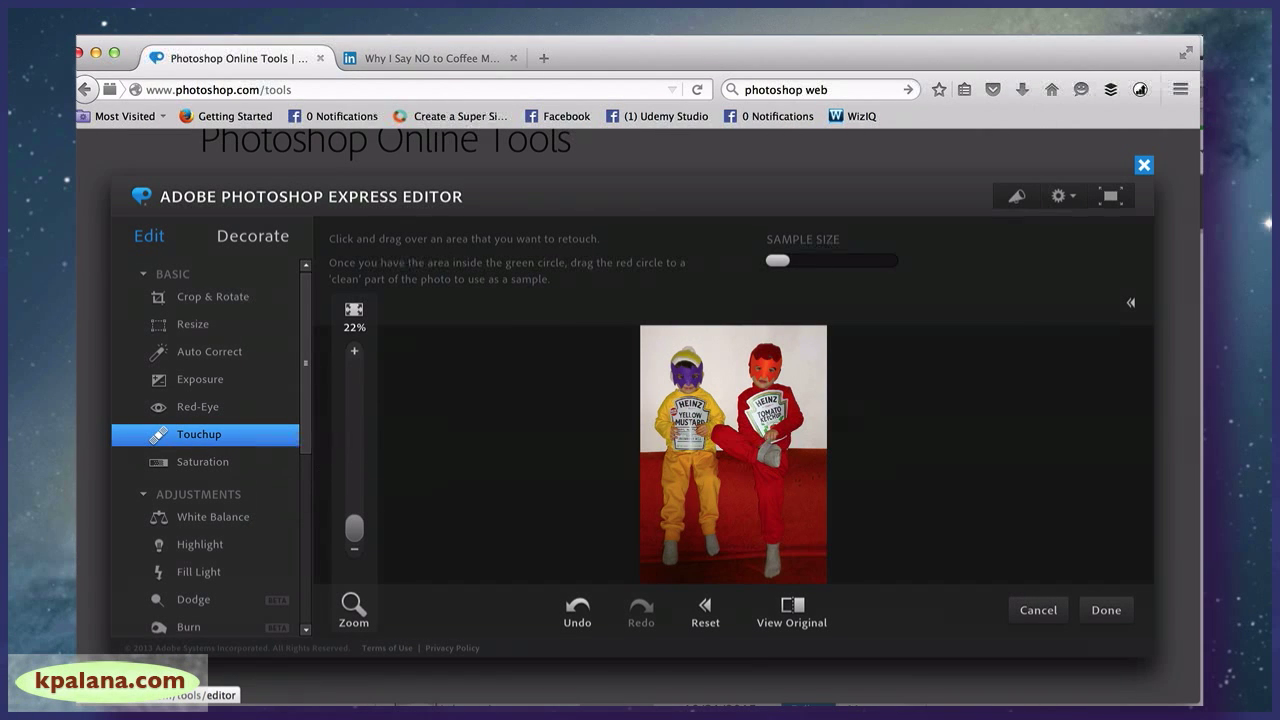
left_click(220, 460)
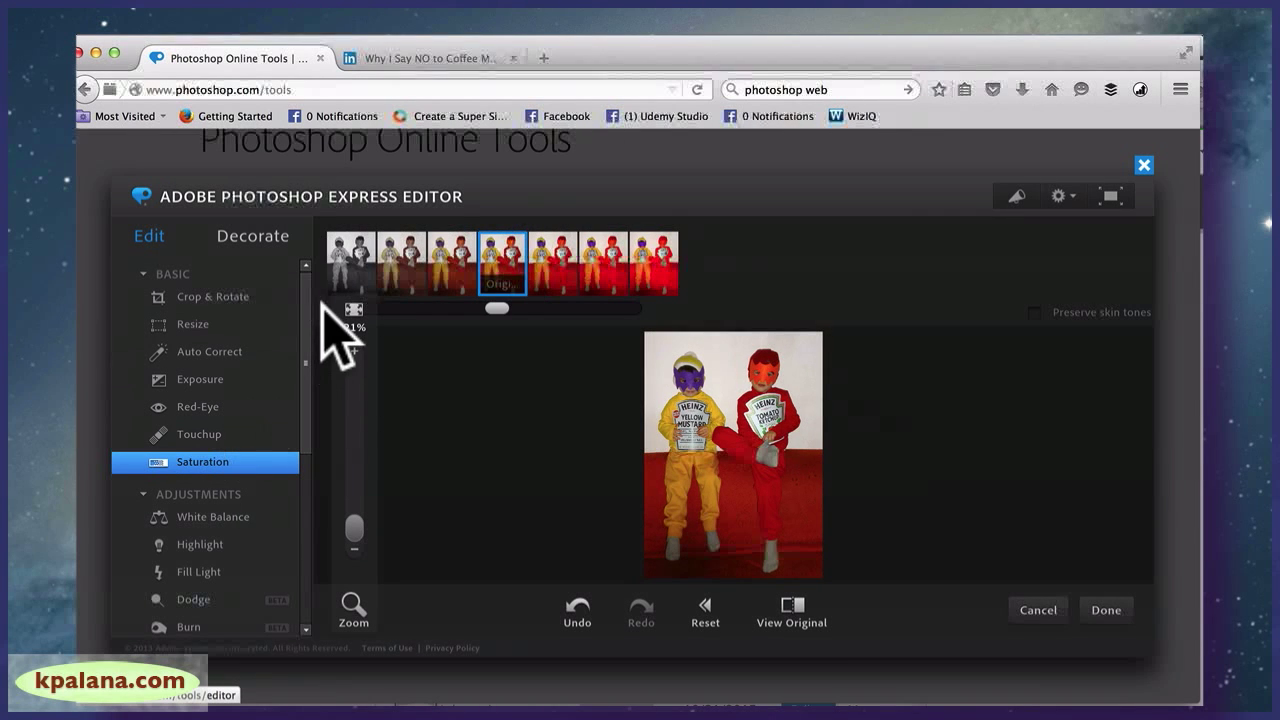
left_click(352, 268)
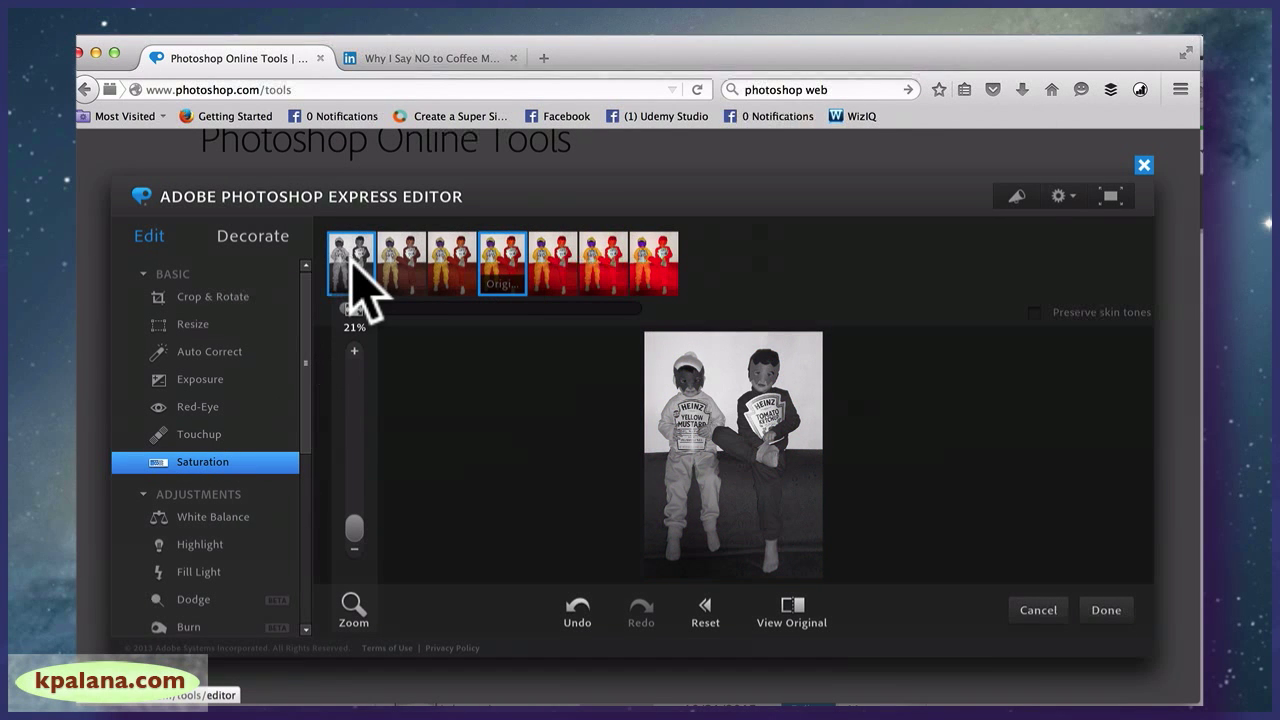
left_click(396, 265)
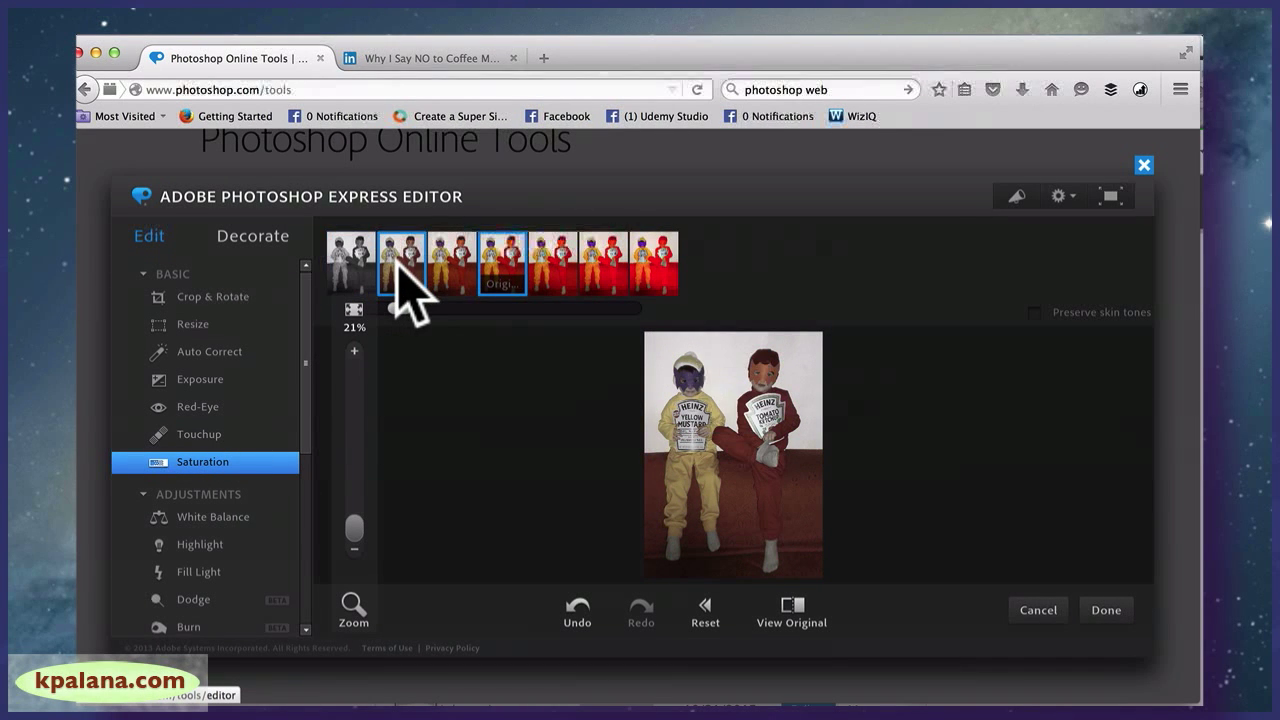
left_click(405, 285)
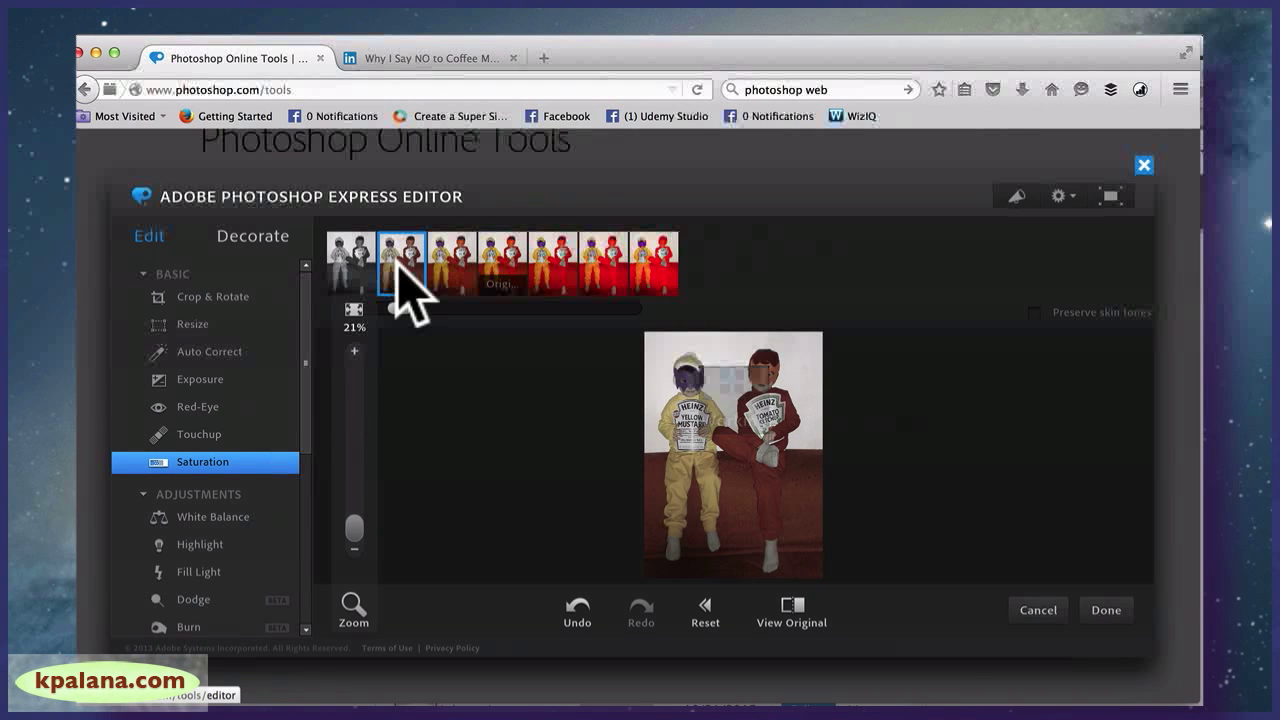
- Compare with the original, try stronger saturation, undo, and restore the Original saturation
left_click(793, 618)
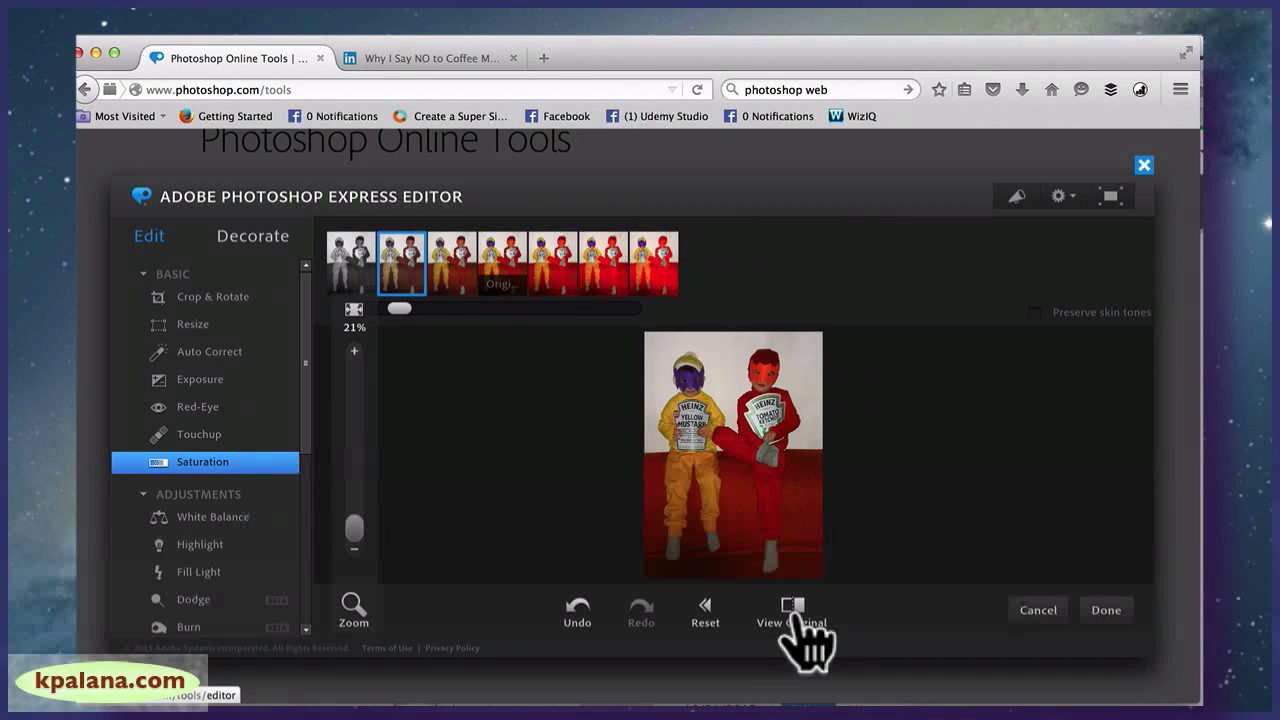
left_click(457, 268)
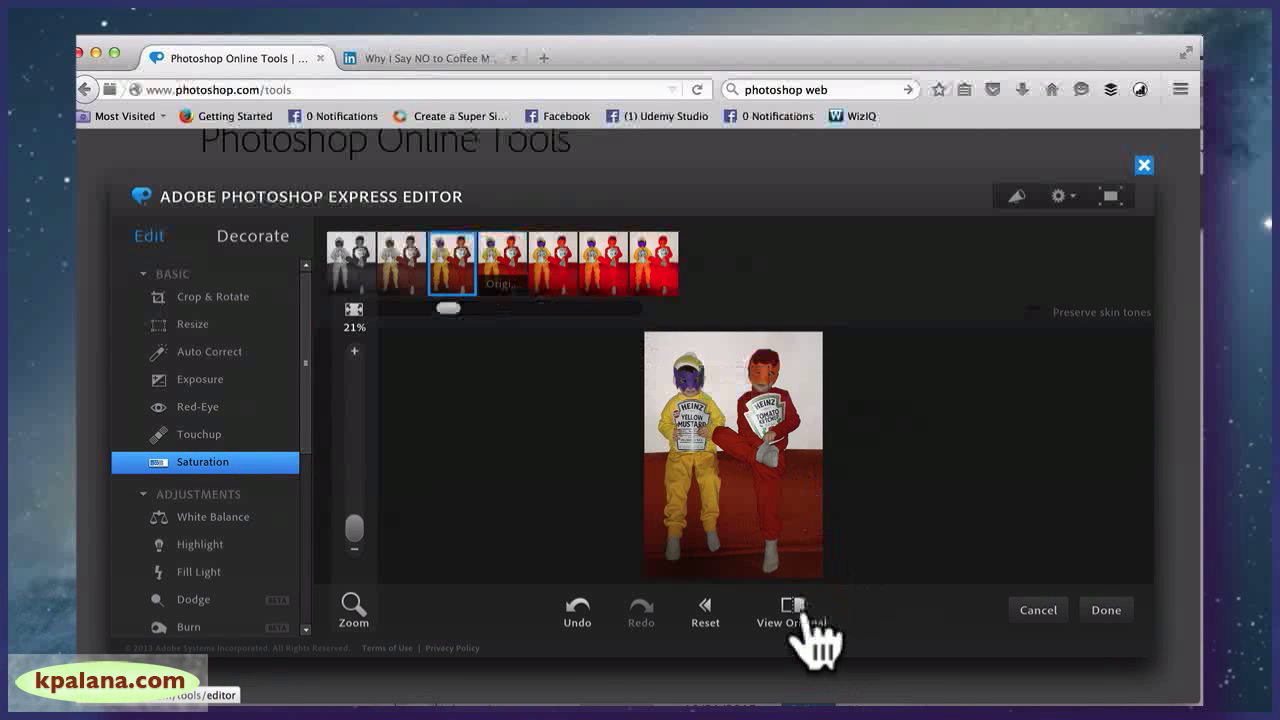
left_click_drag(352, 522, 350, 520)
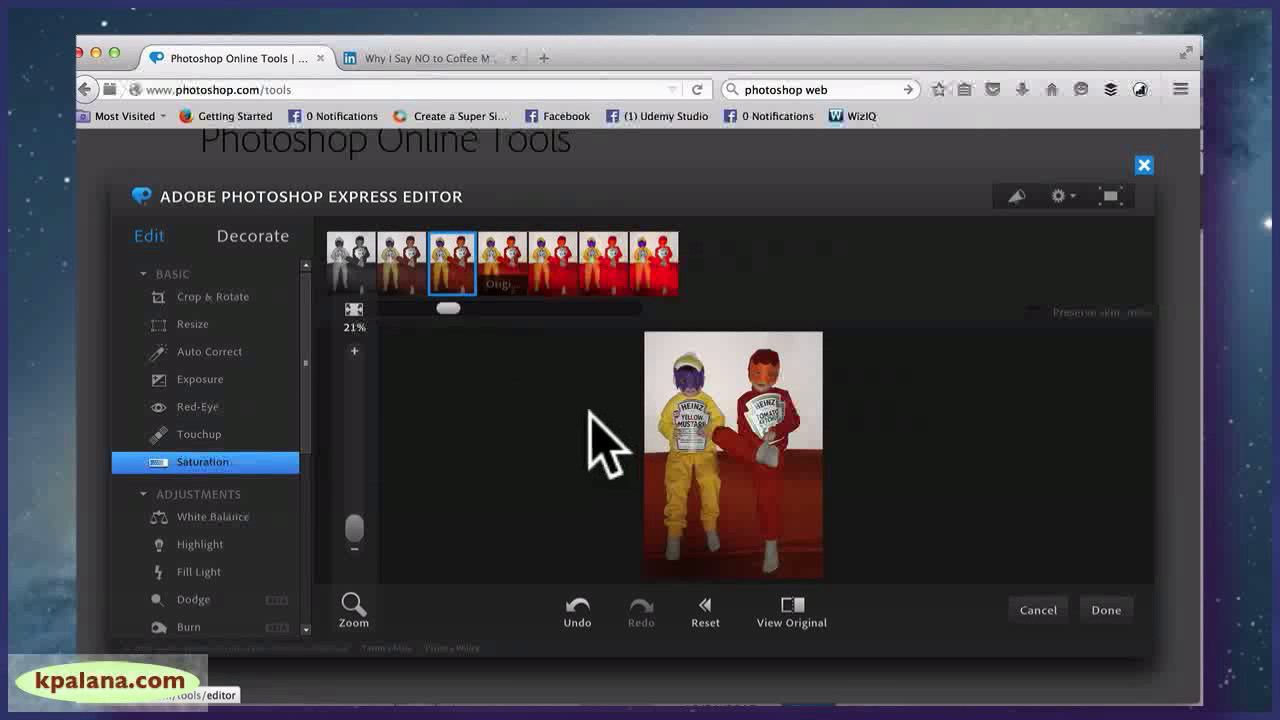
left_click(579, 612)
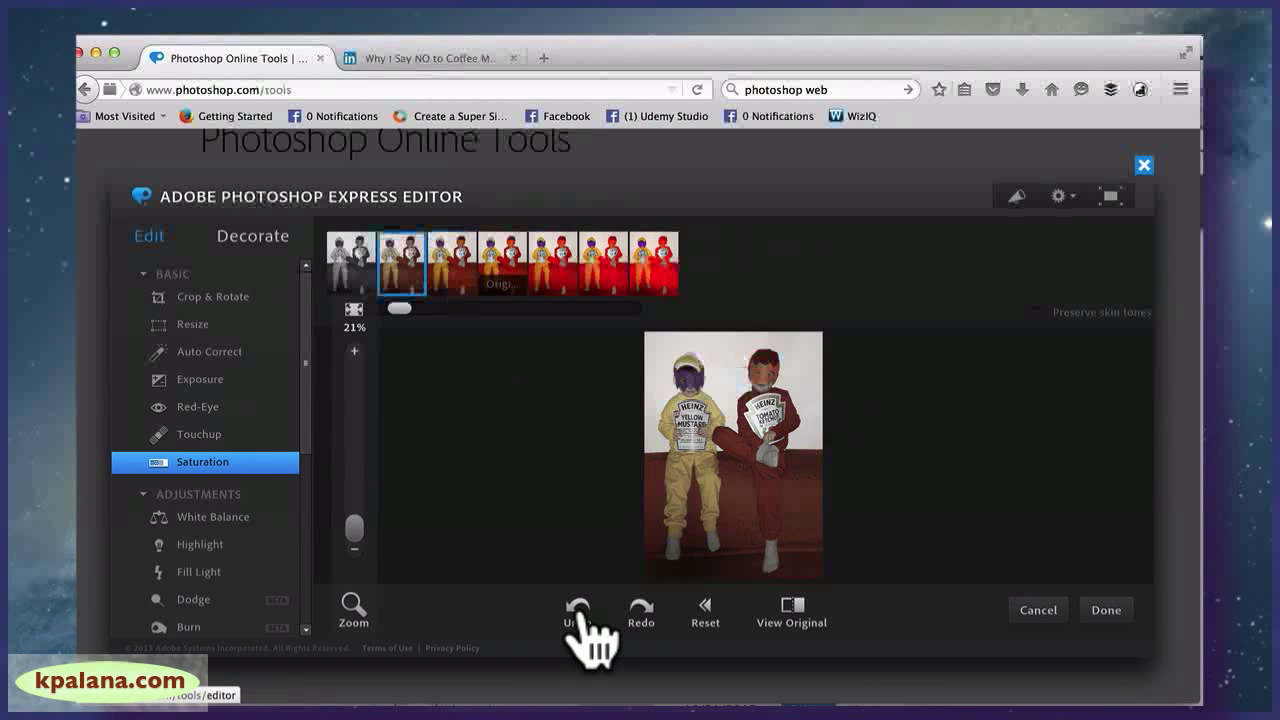
left_click(502, 258)
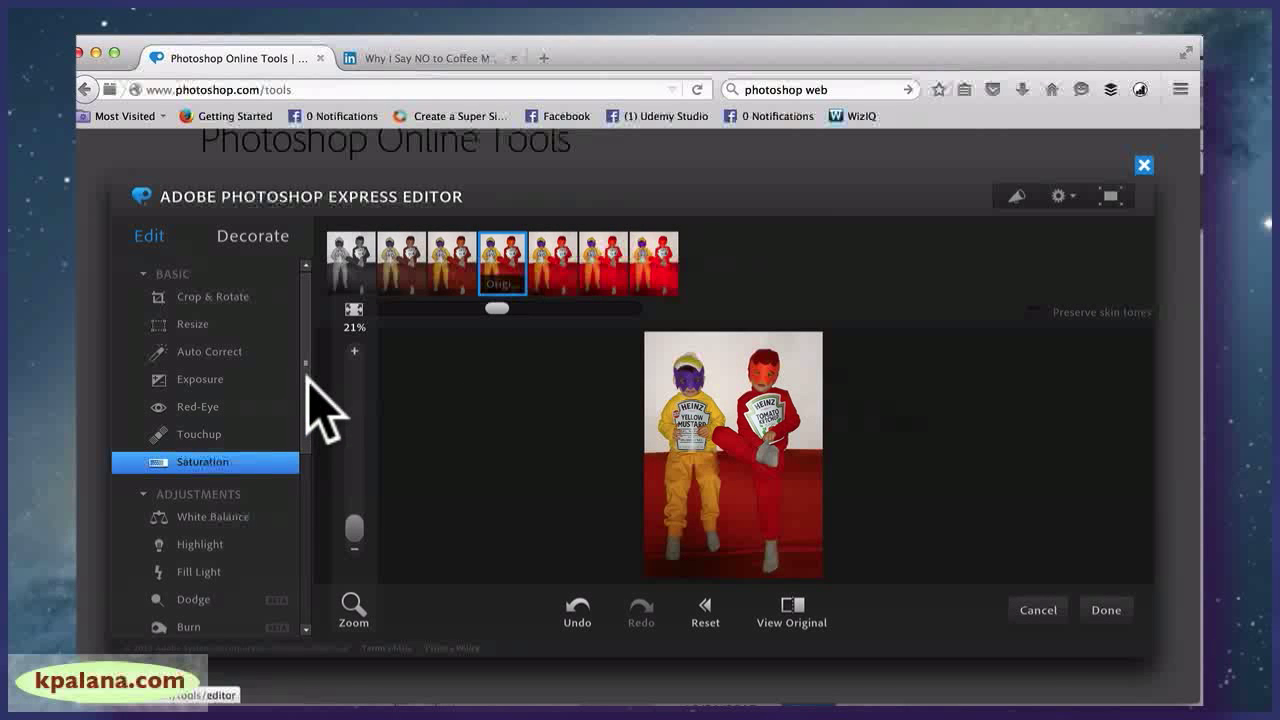
left_click_drag(306, 392, 308, 432)
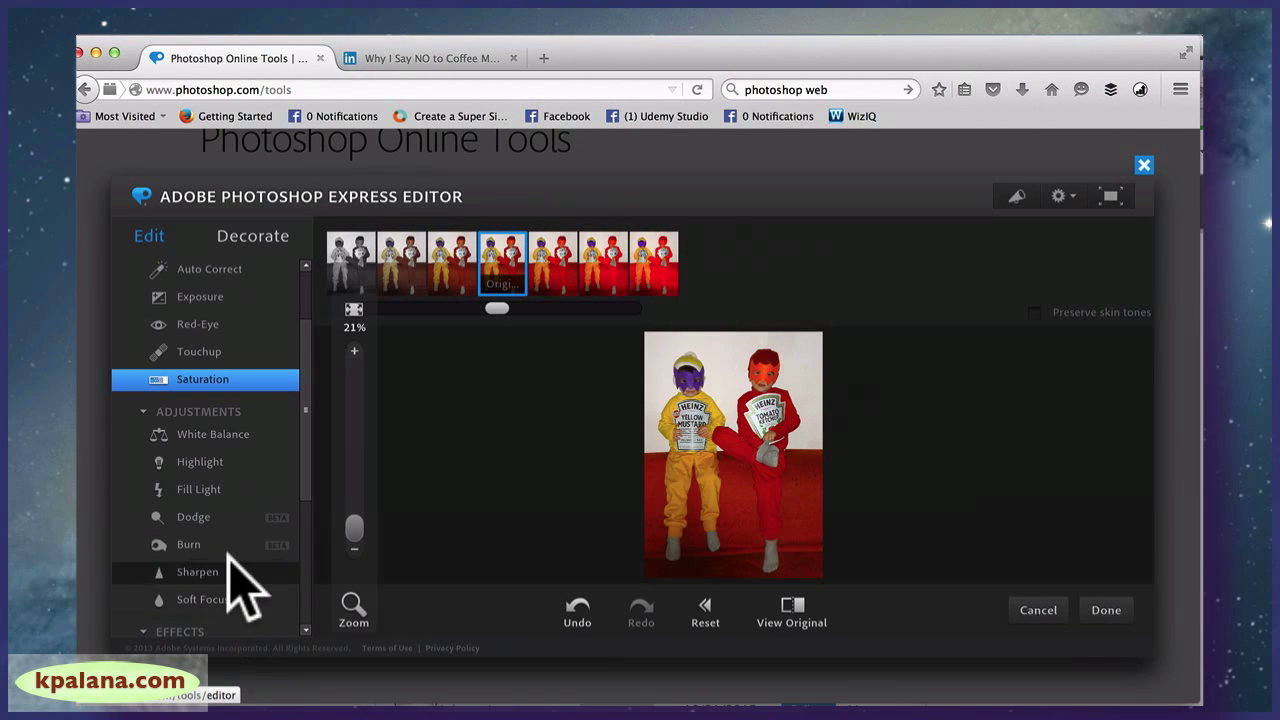
- Try green and blue Hue shifts, then return the photo to its Original colours
scroll(312, 525, "down", 5)
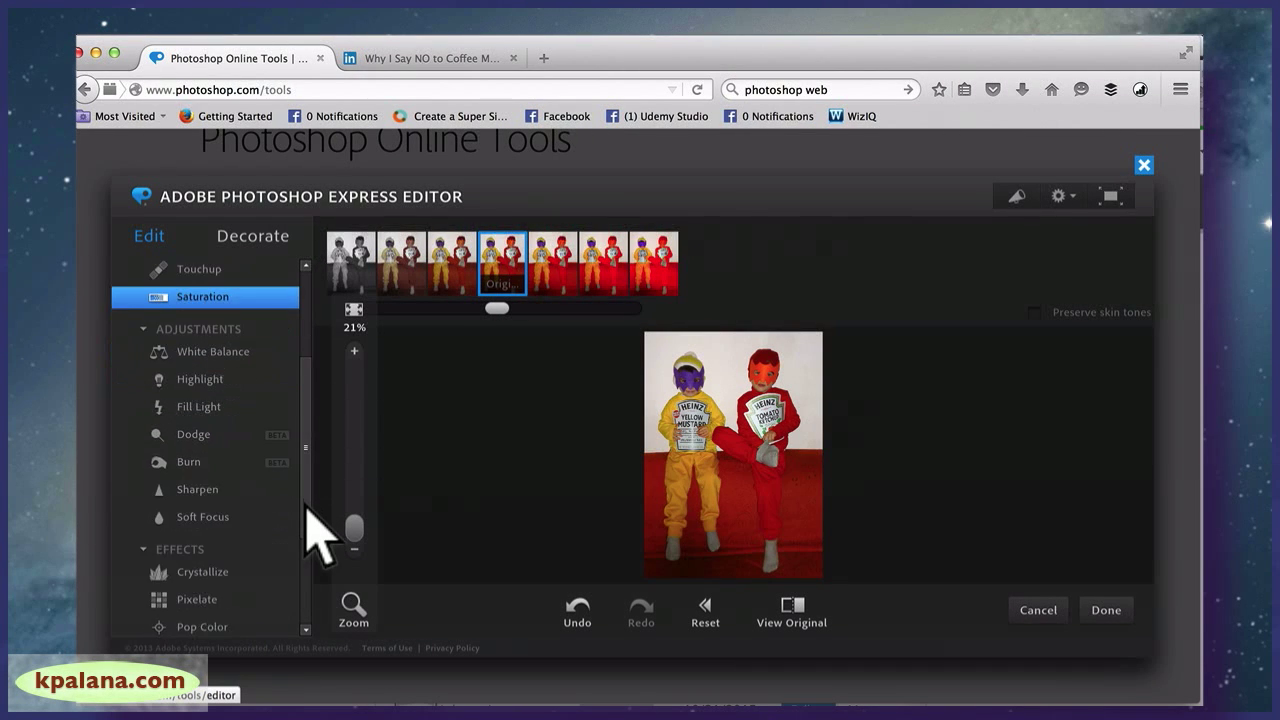
left_click_drag(304, 527, 304, 571)
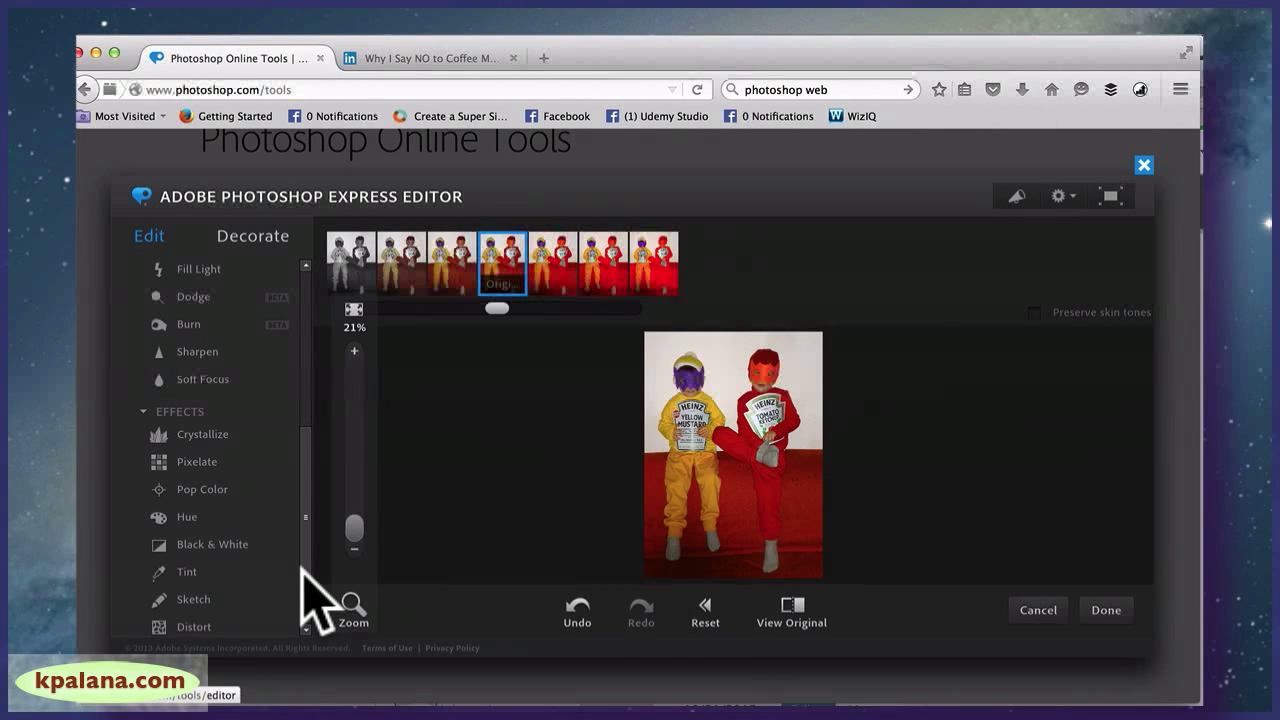
left_click(197, 508)
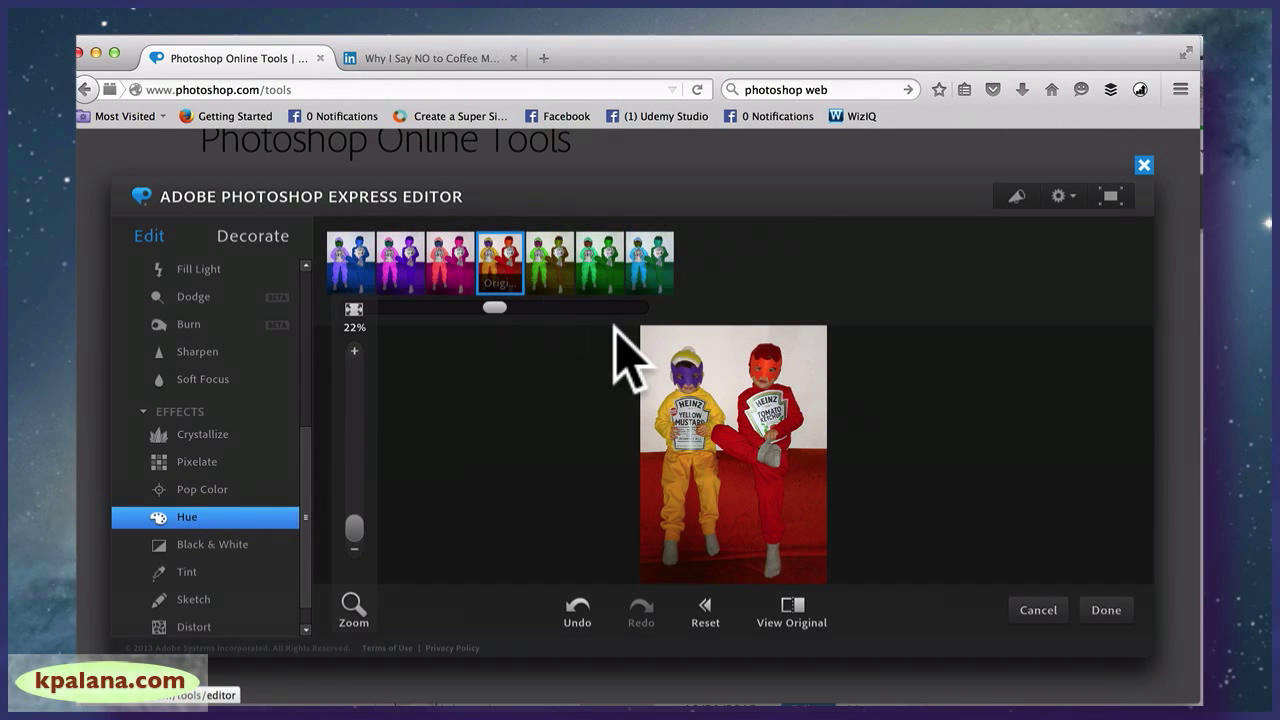
left_click(565, 285)
left_click(607, 283)
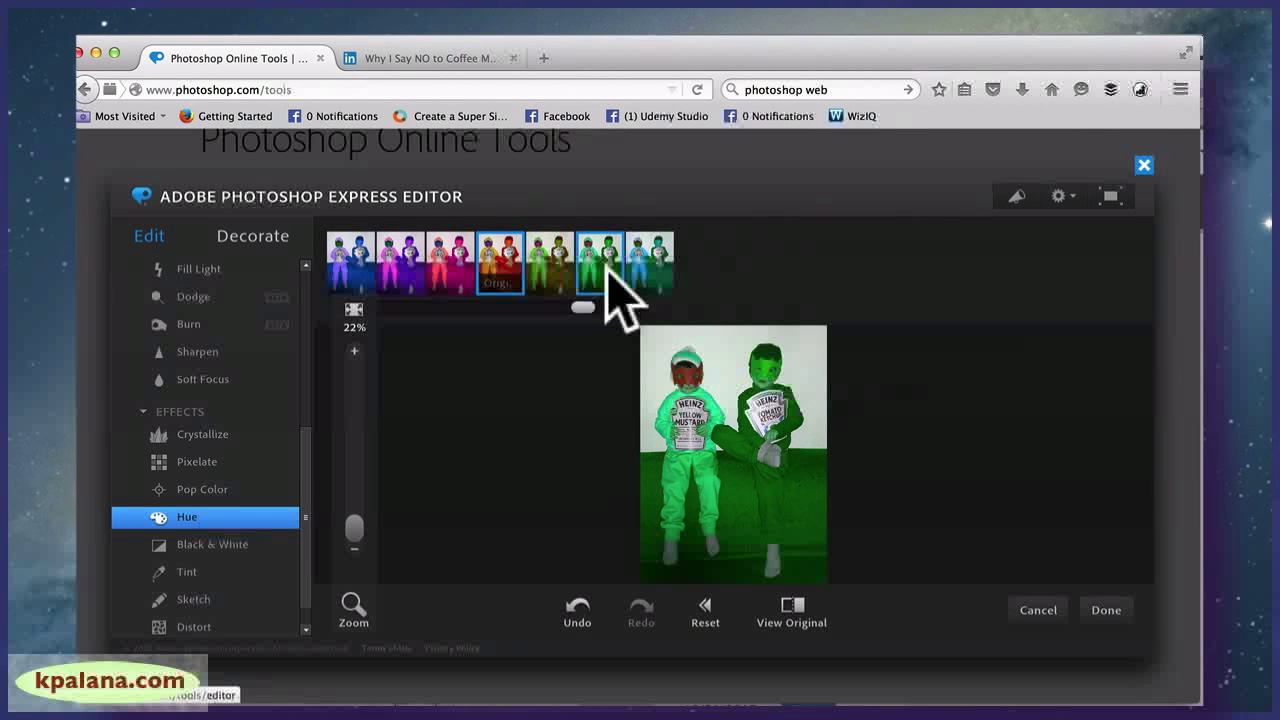
left_click_drag(585, 307, 654, 314)
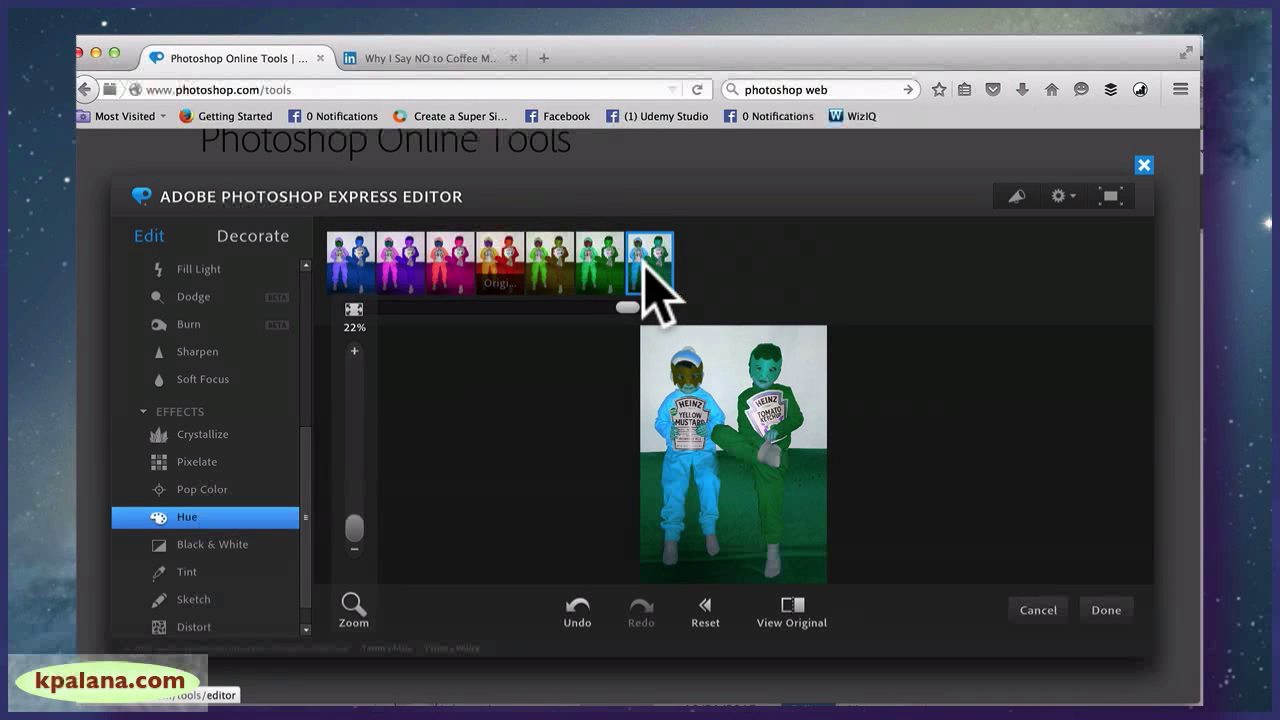
left_click(588, 270)
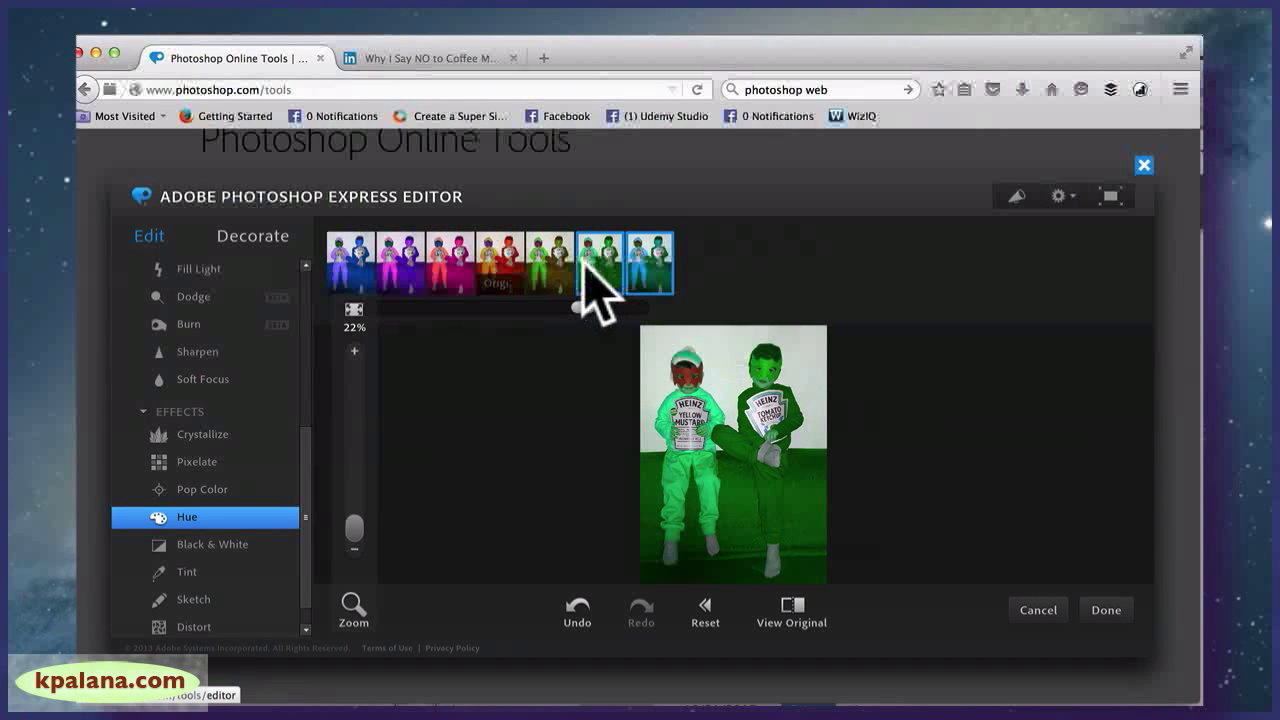
left_click(645, 265)
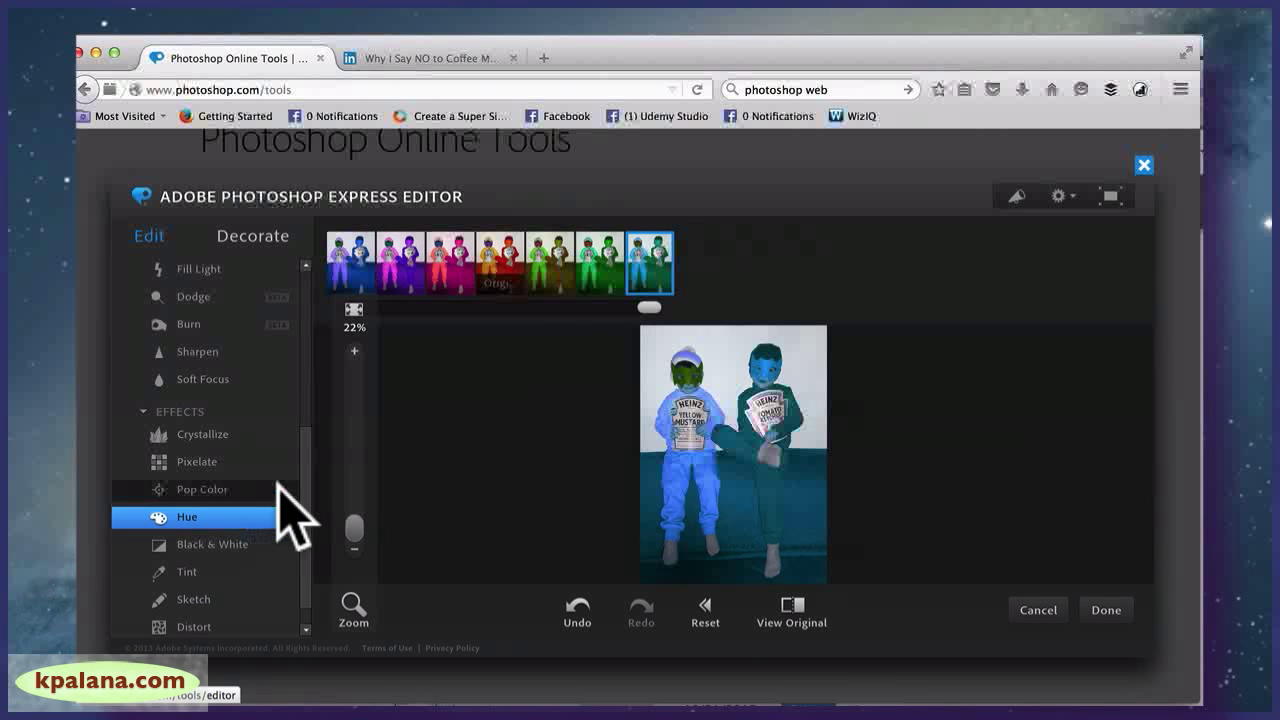
left_click(498, 268)
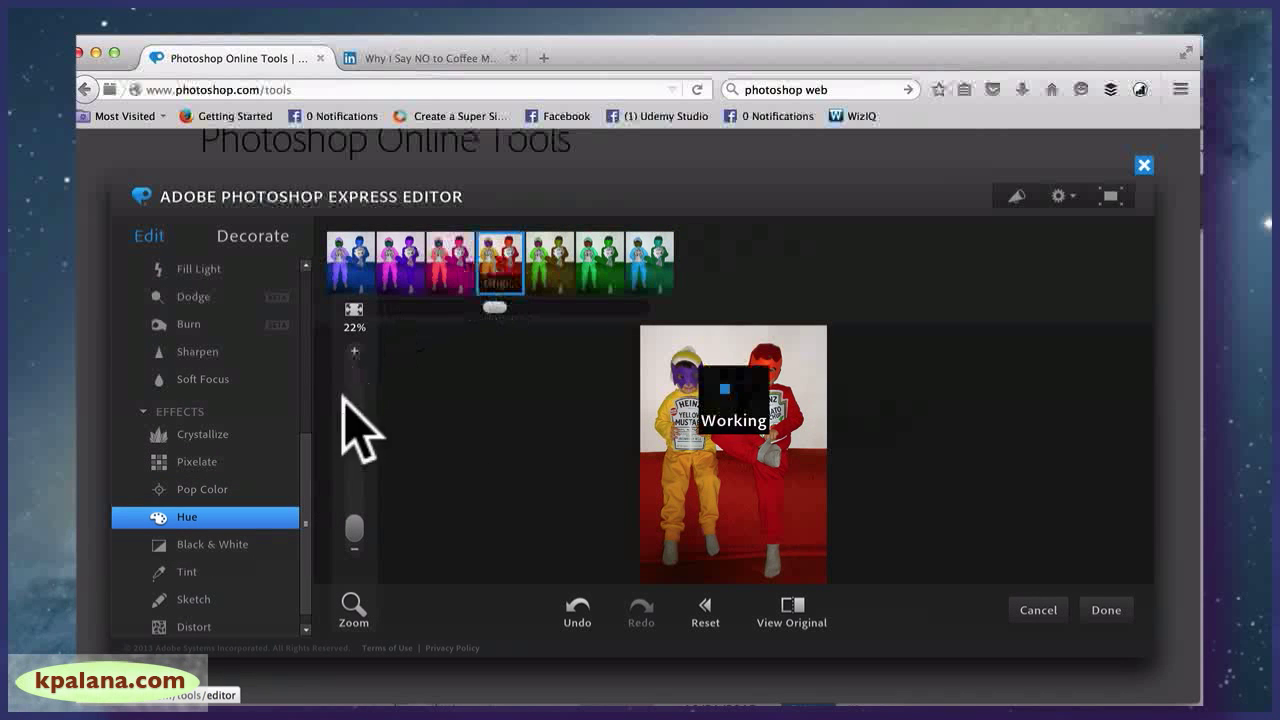
- Preview the Black & White, Tint and Sketch effects without applying any
left_click(237, 546)
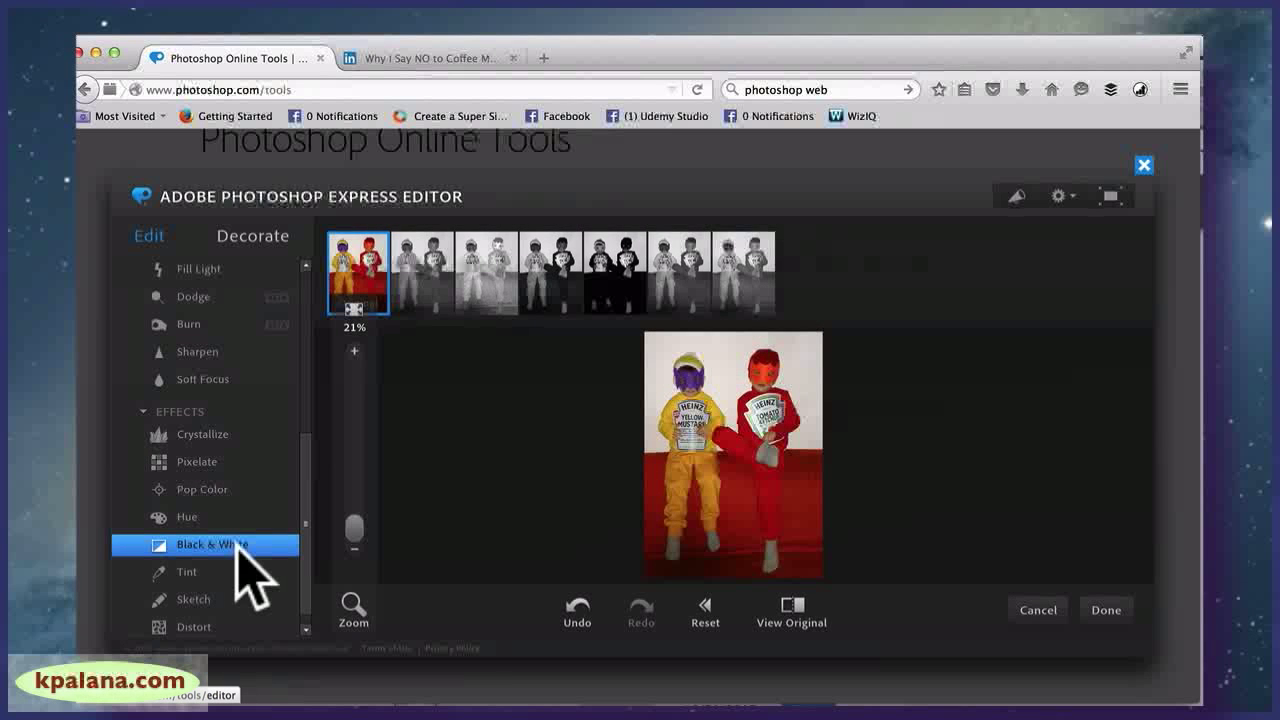
left_click(224, 575)
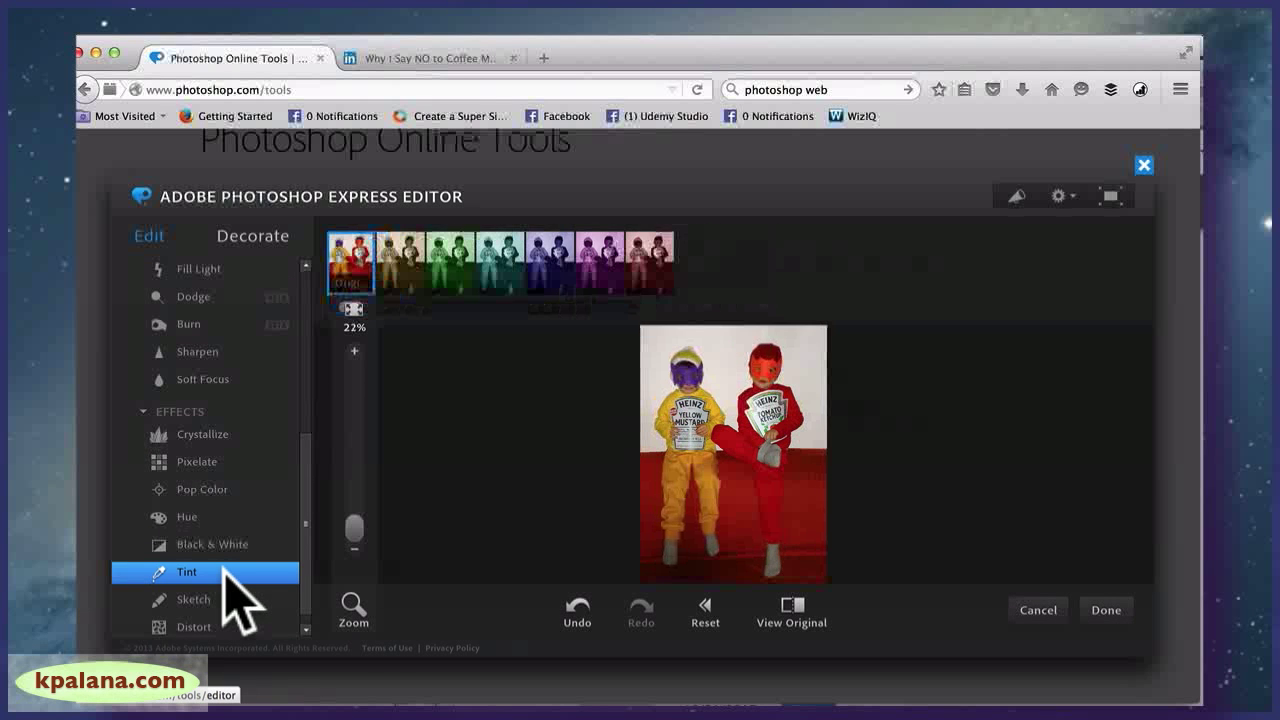
left_click(216, 602)
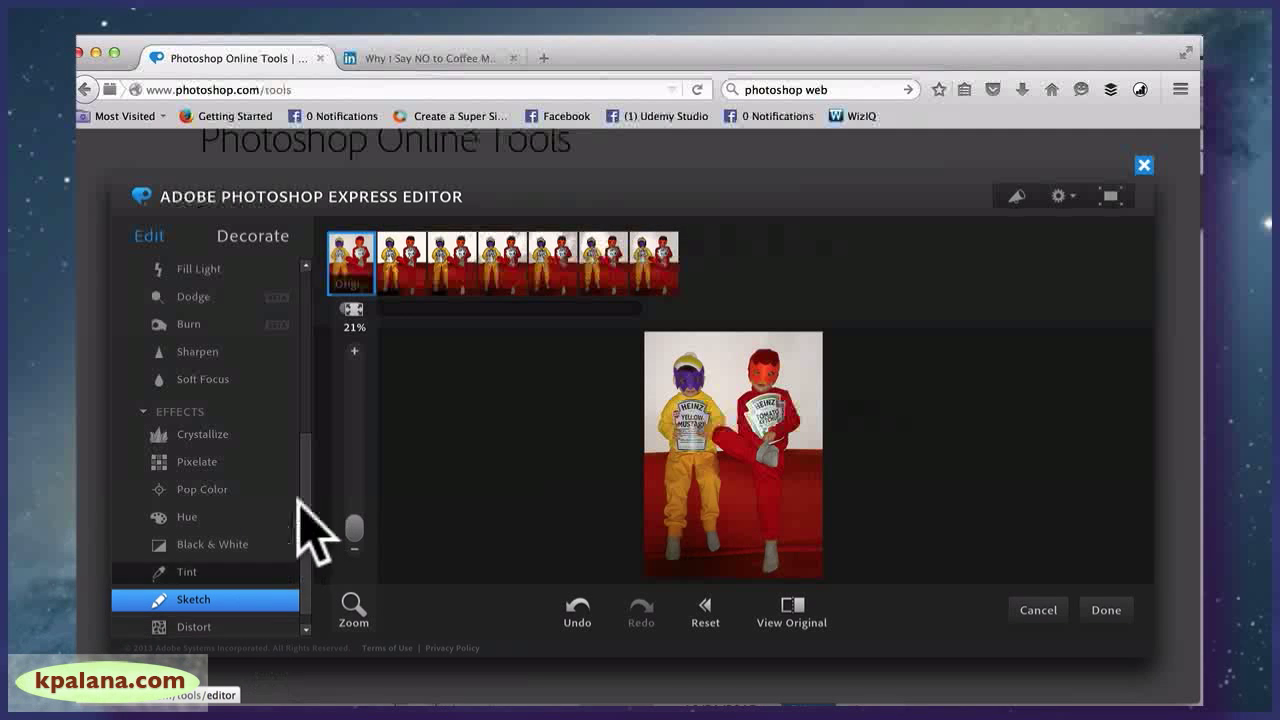
scroll(310, 520, "up", 5)
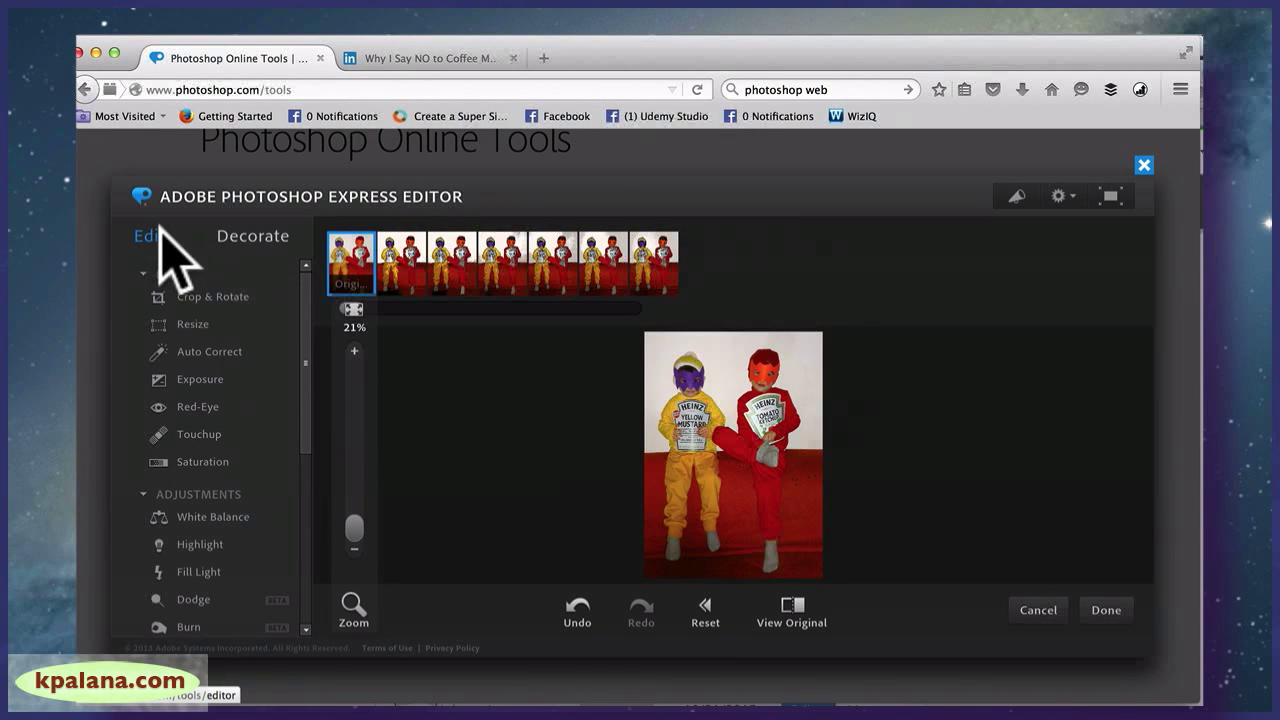
- Add the Party gift-box sticker, shrink it and move it to the lower right
left_click(260, 238)
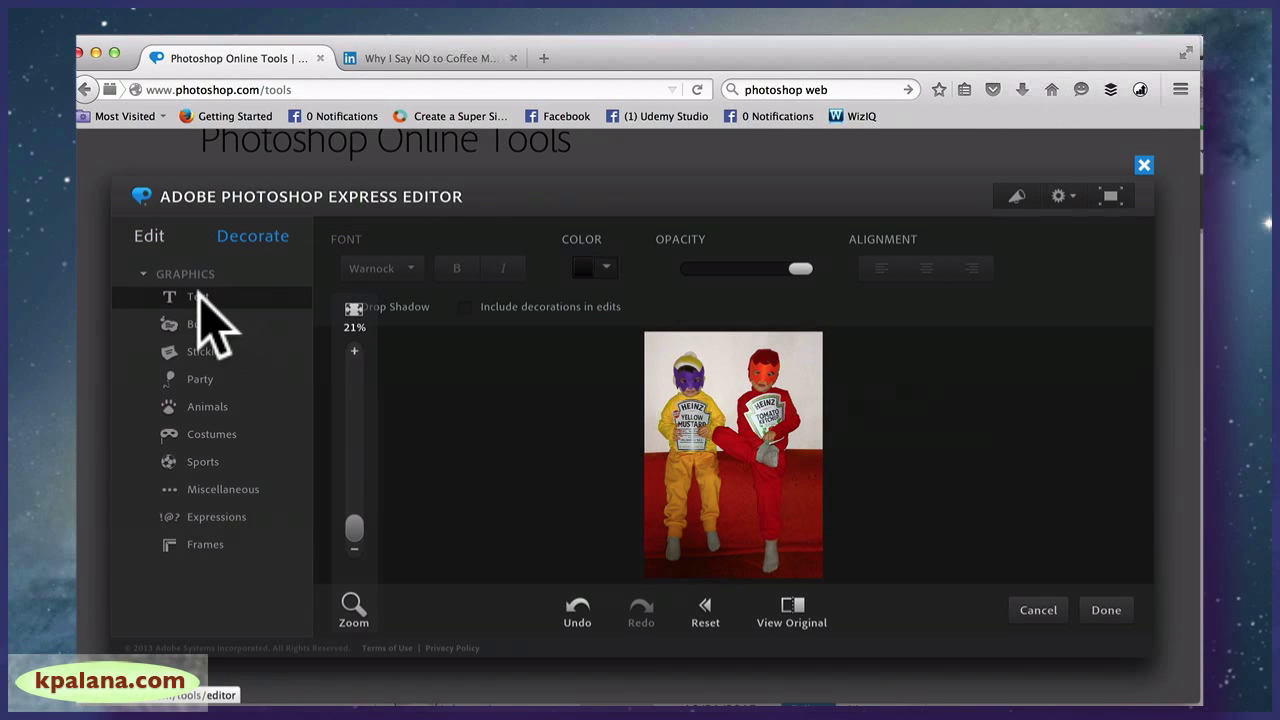
left_click(215, 380)
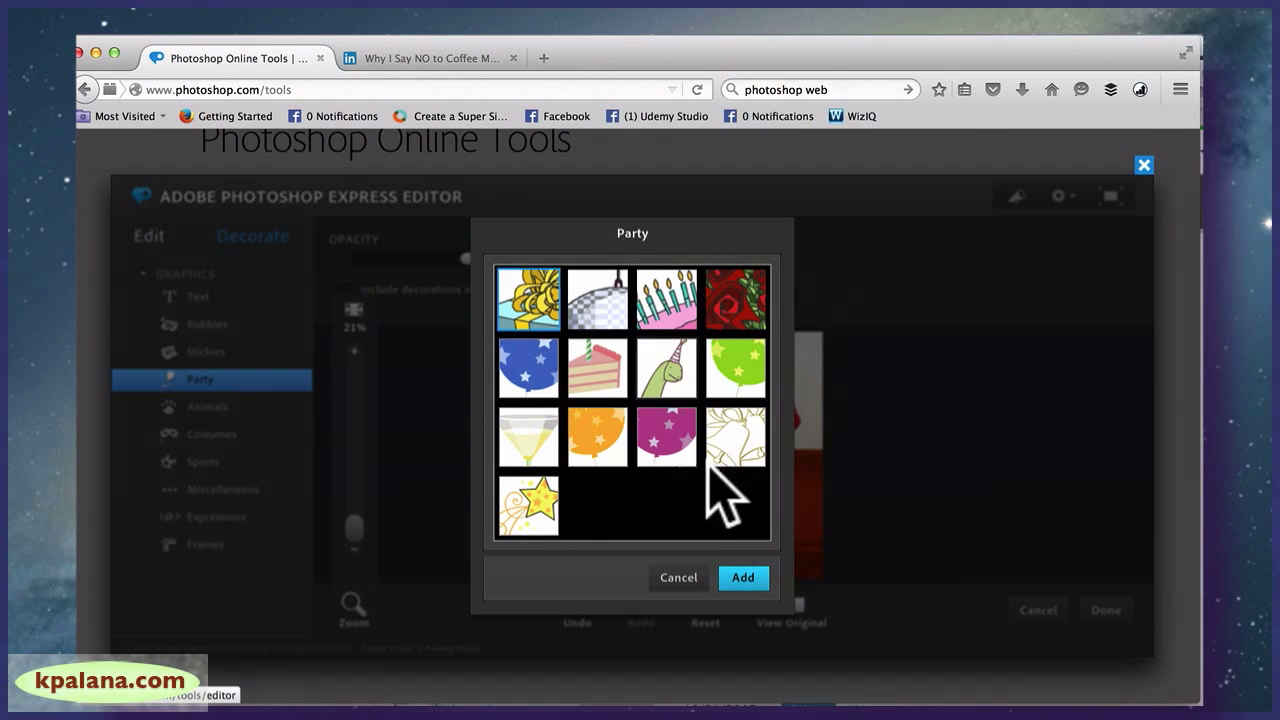
left_click(740, 578)
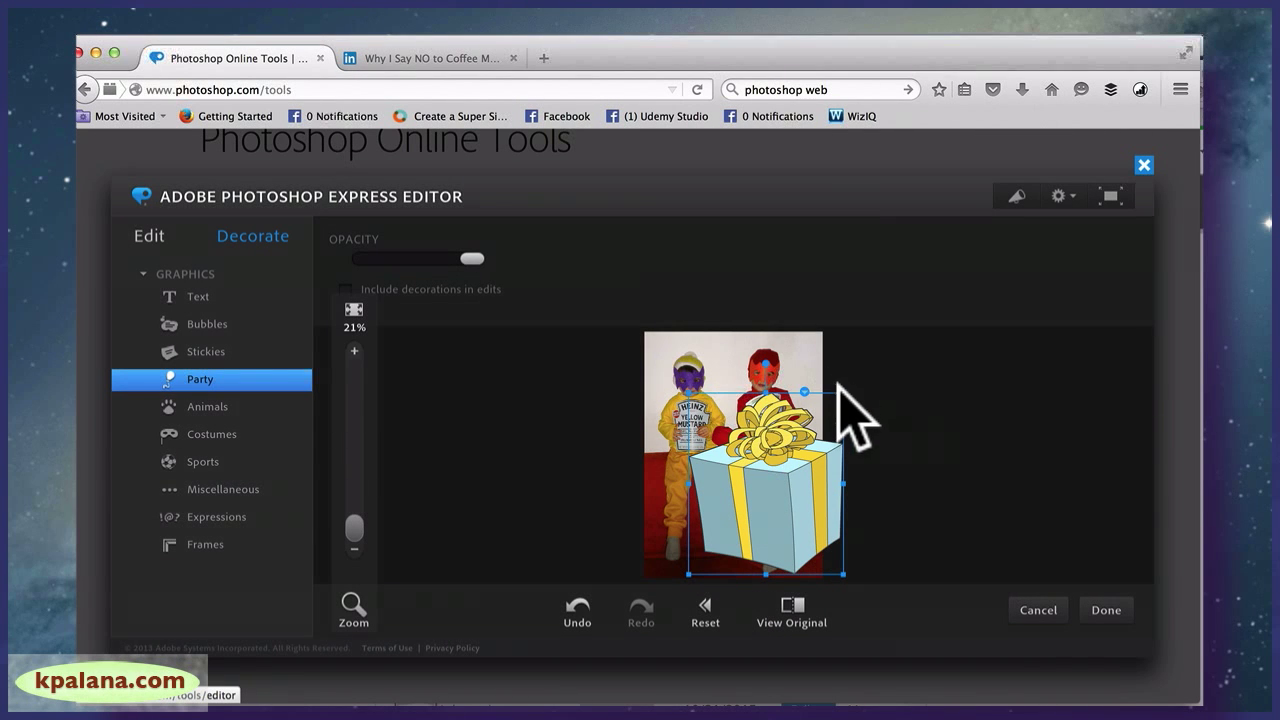
left_click_drag(841, 394, 764, 487)
left_click_drag(733, 538, 773, 538)
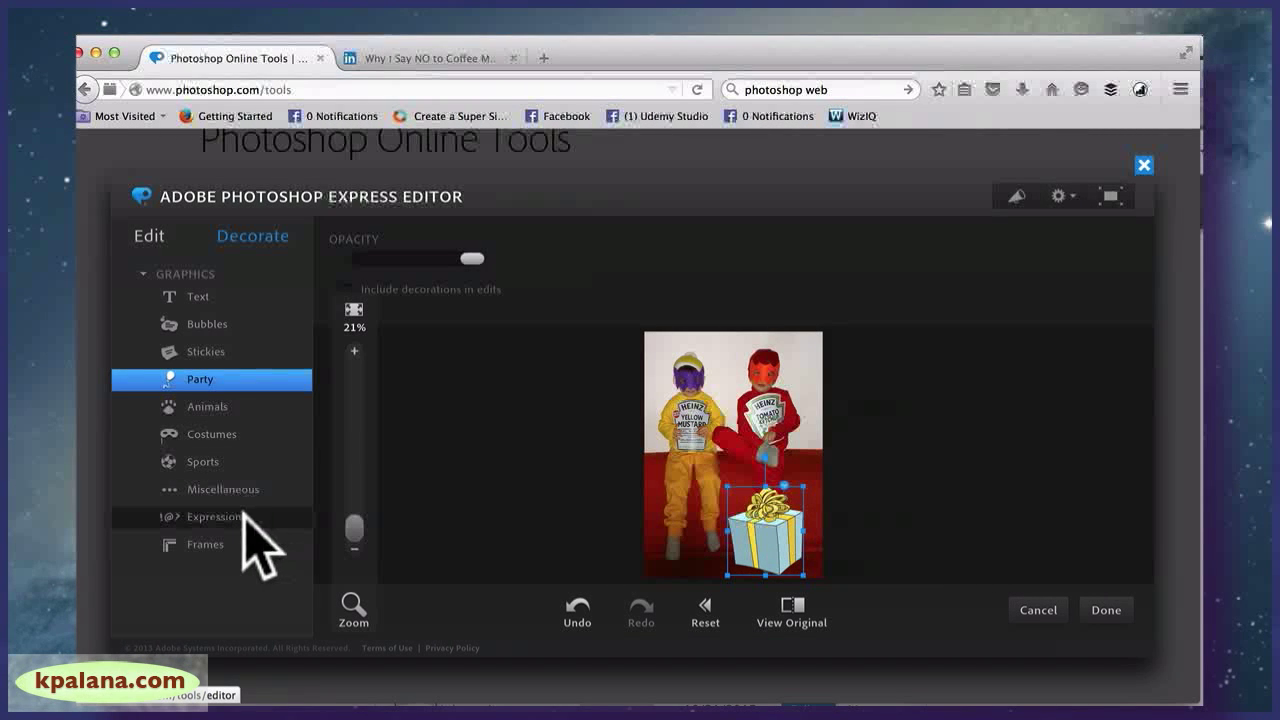
- Apply the dark blue ornate frame, then undo it
left_click(225, 540)
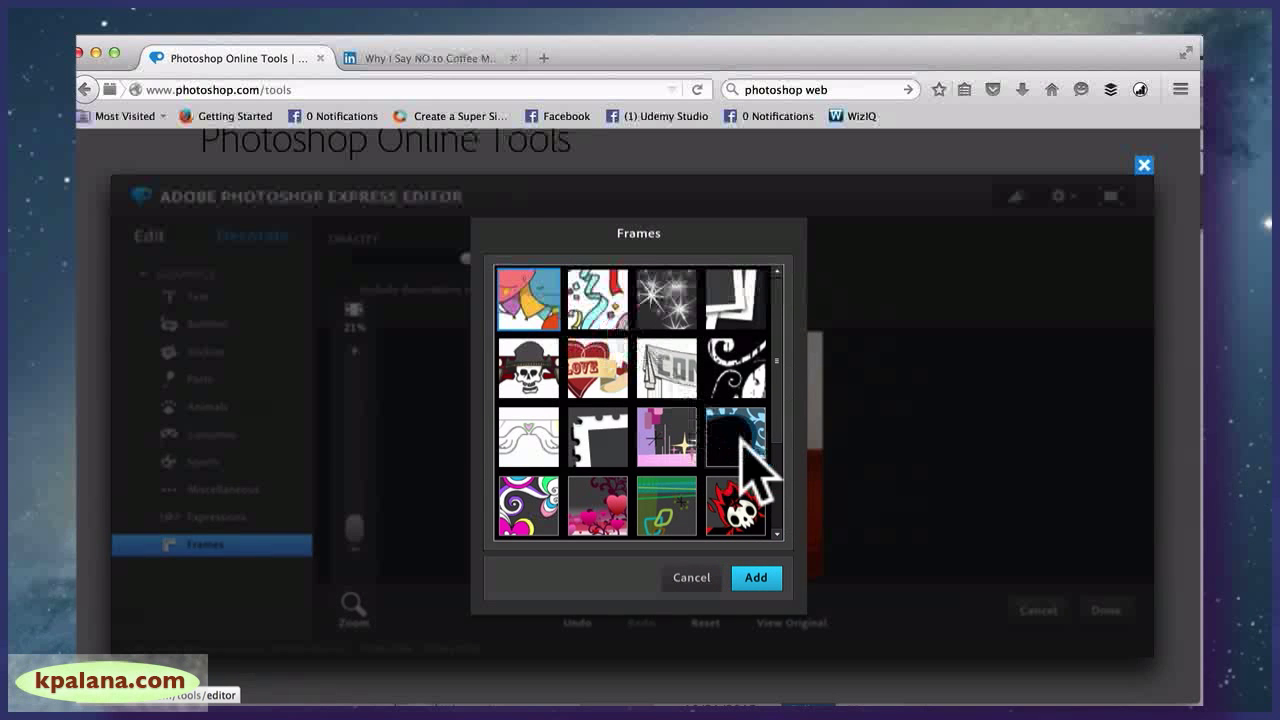
left_click(745, 455)
left_click(757, 578)
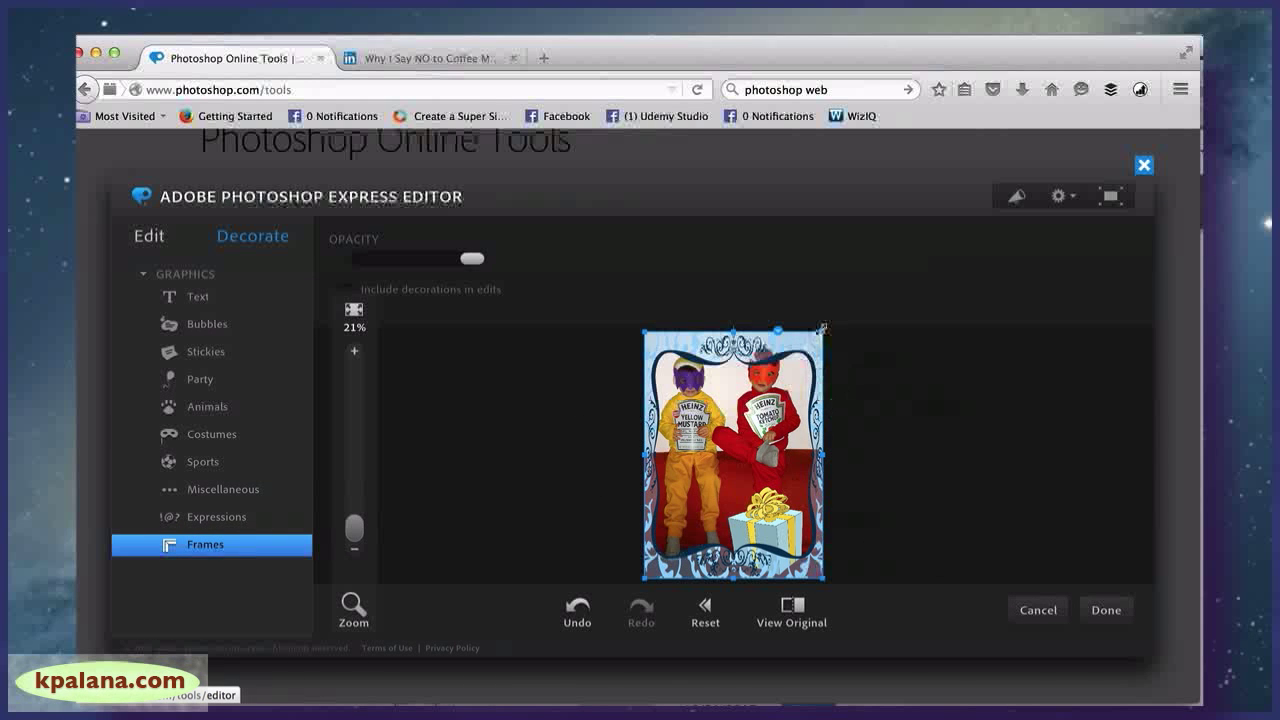
left_click(578, 608)
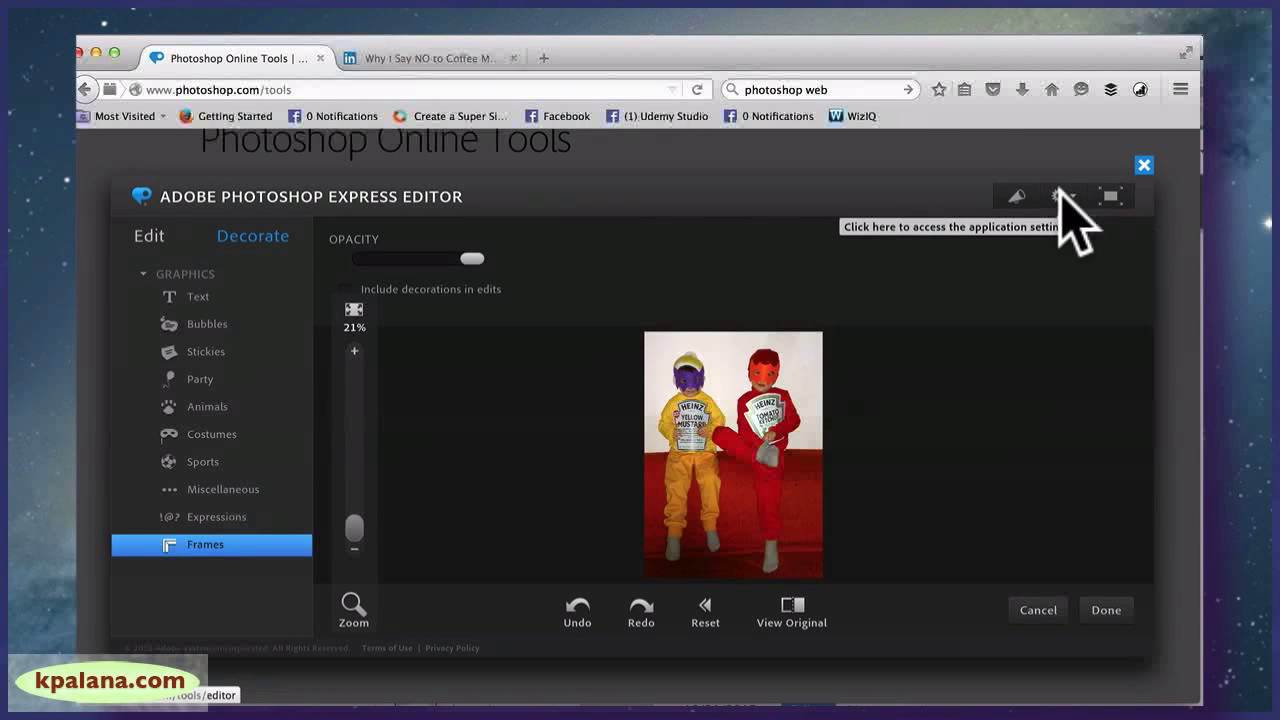
- Check the gear settings, then switch the editor to full-screen view
left_click(1060, 192)
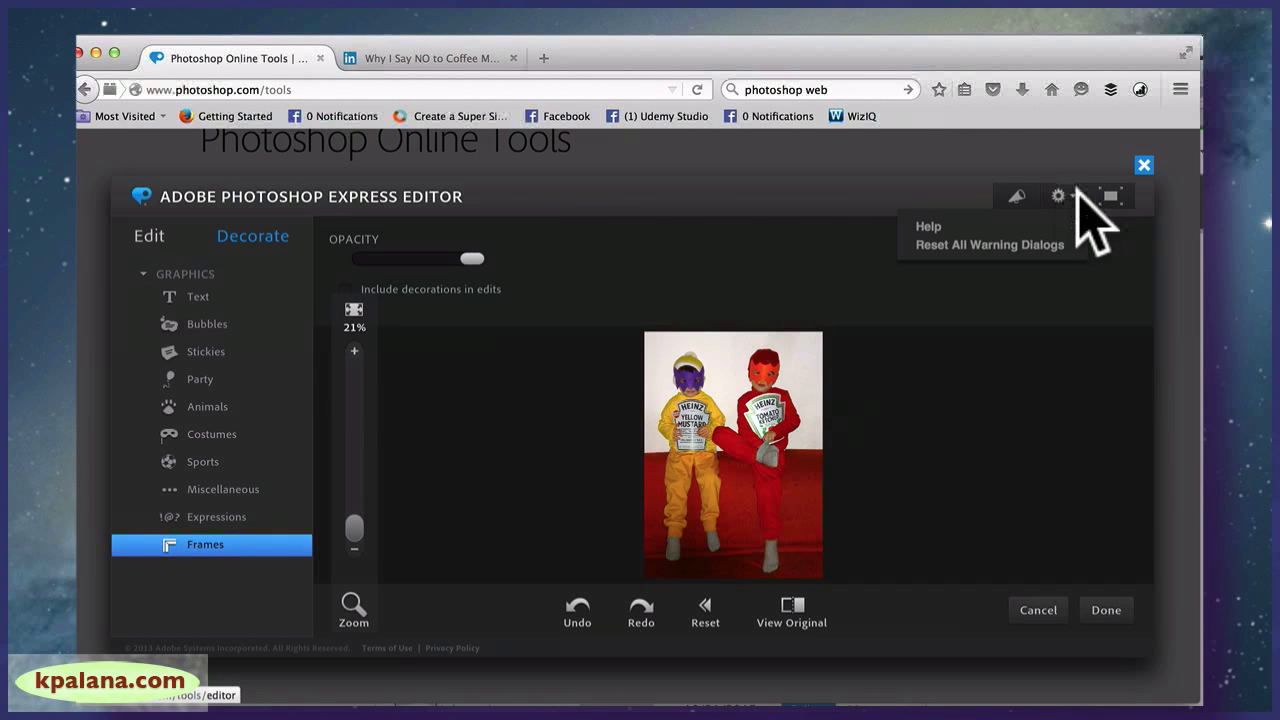
left_click(1110, 196)
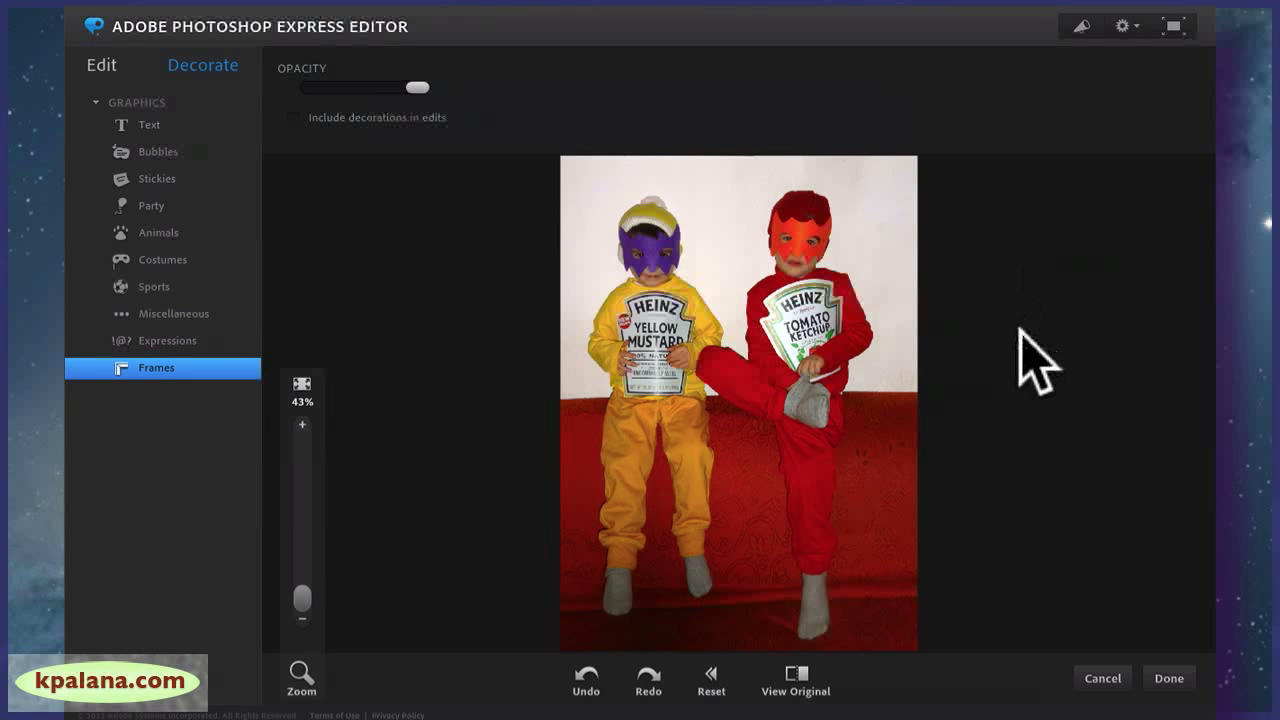
- Finish editing and choose to save the photo to the computer
left_click(1165, 680)
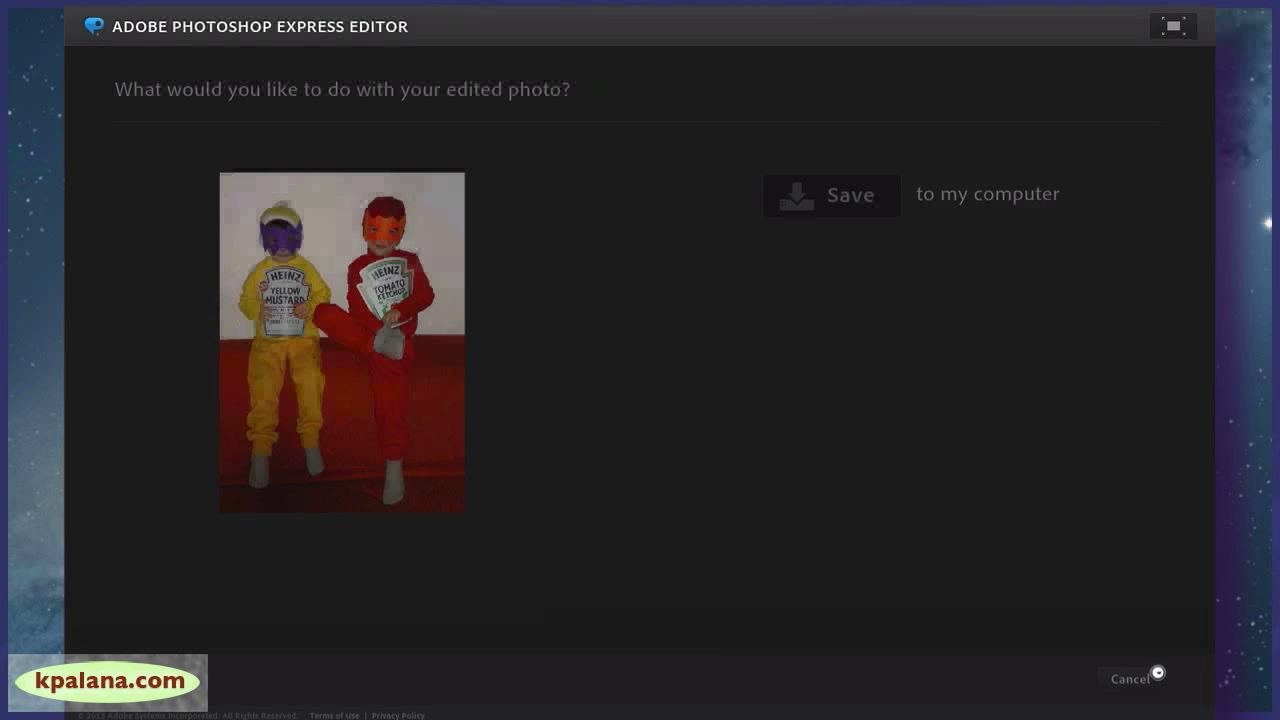
left_click(848, 198)
left_click(1074, 257)
- Save the file to the Desktop as edited.jpg and close the editor
left_click(603, 213)
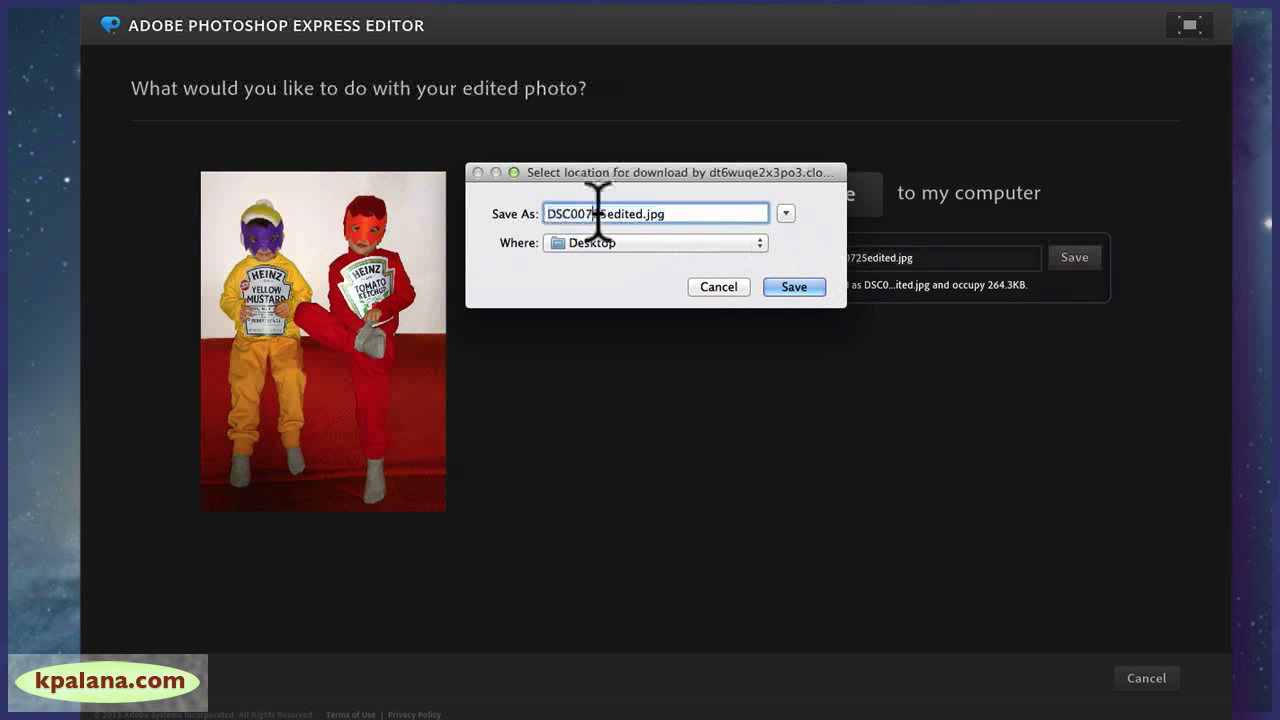
left_click_drag(607, 213, 500, 200)
key("BackSpace")
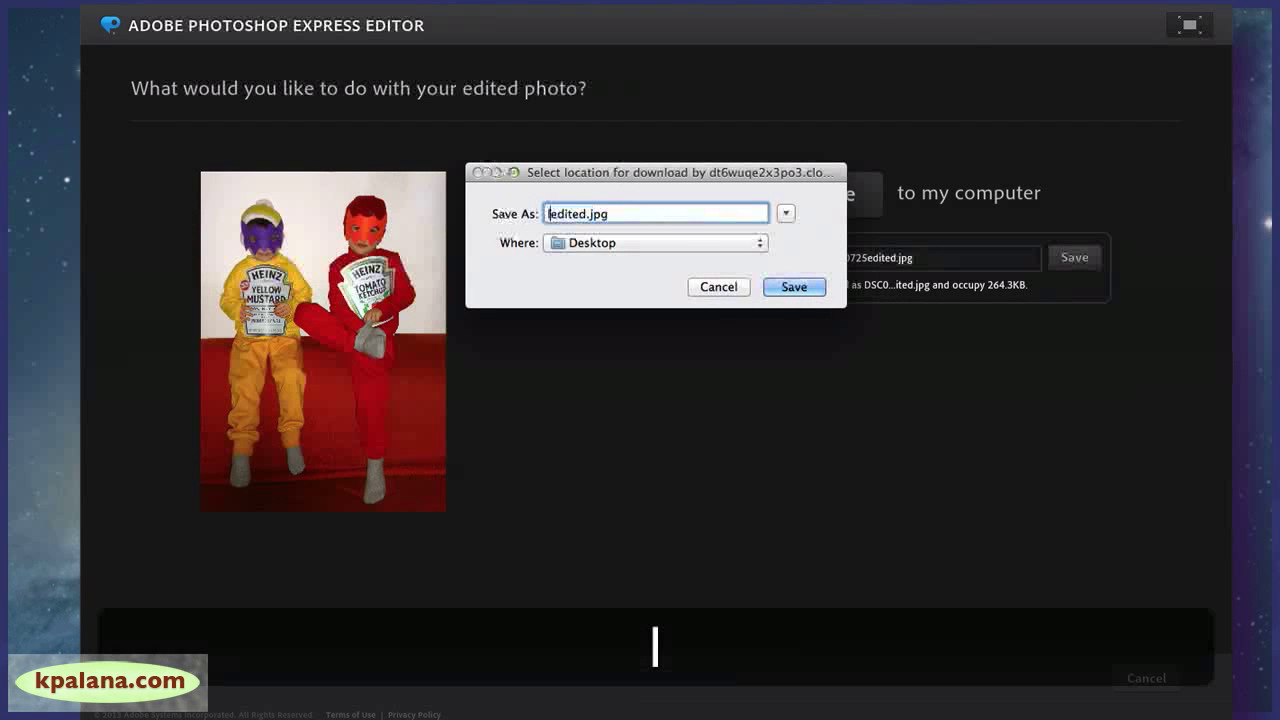
type("n")
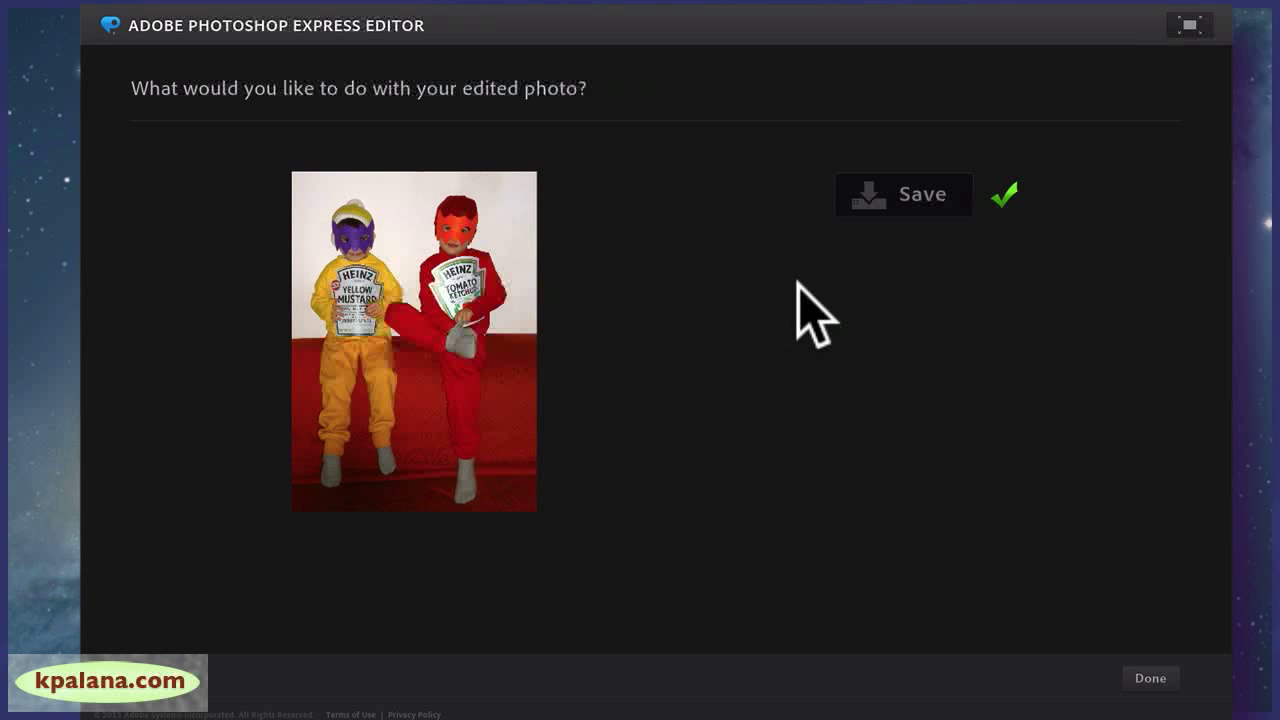
left_click(1152, 678)
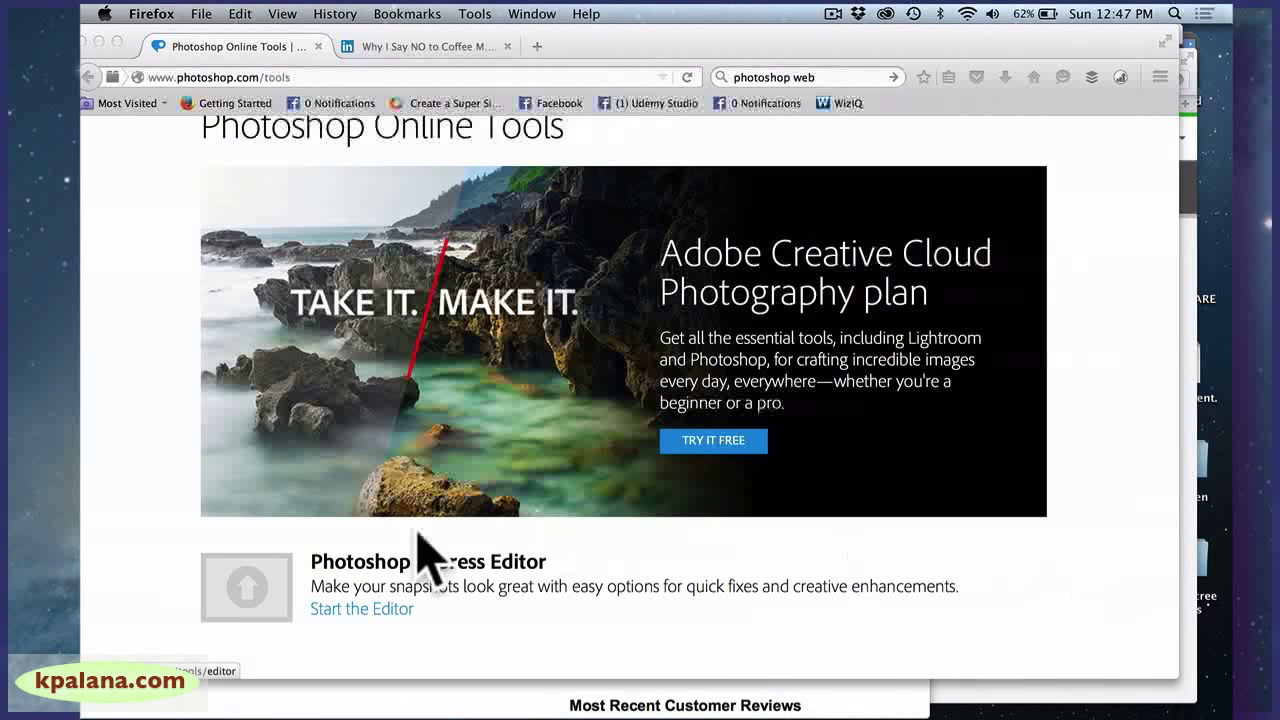